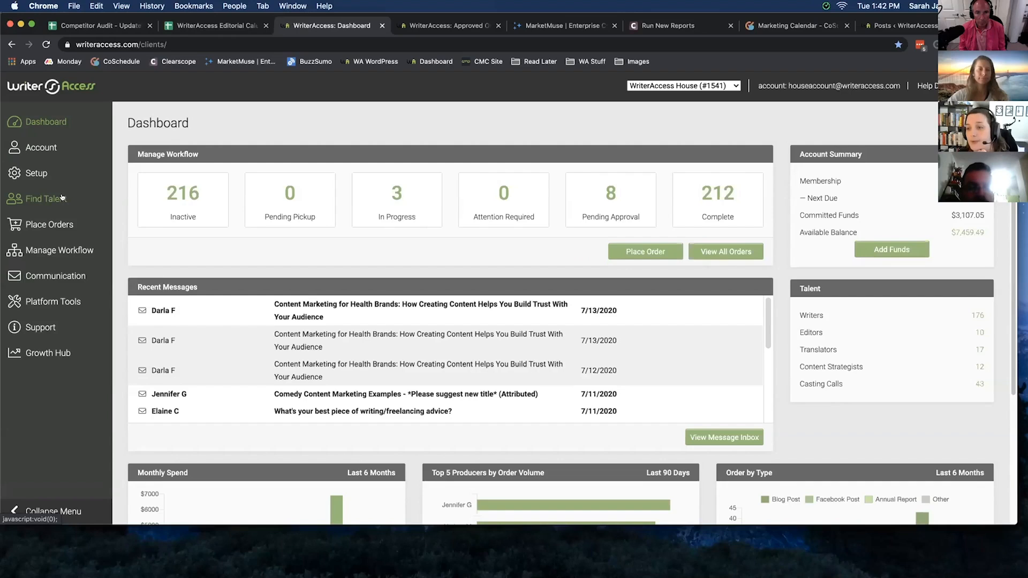
Step: Open the talent search for writers and browse the listed writers and the keyword search option
left_click(62, 198)
left_click(54, 220)
left_click(346, 189)
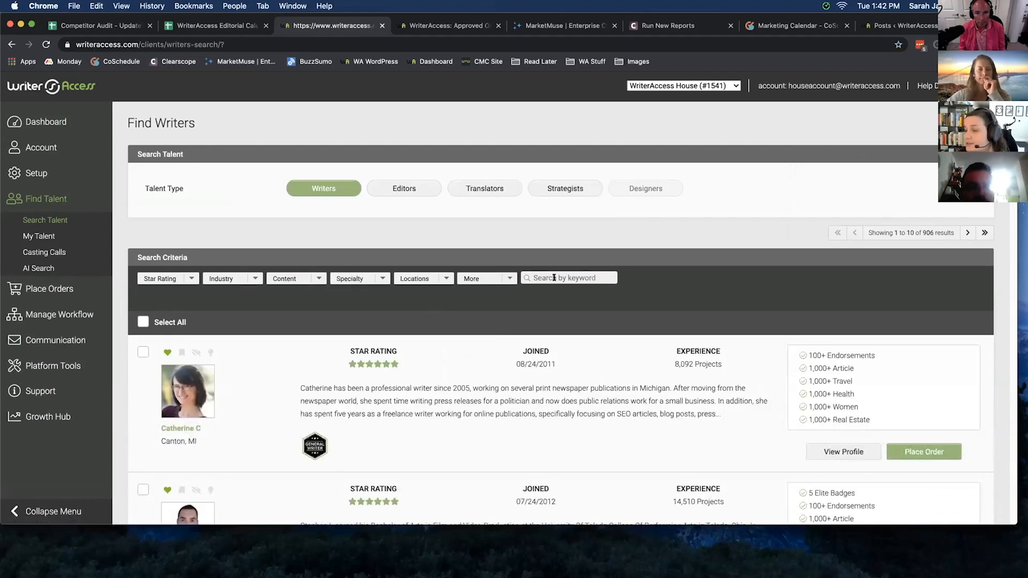
left_click(554, 278)
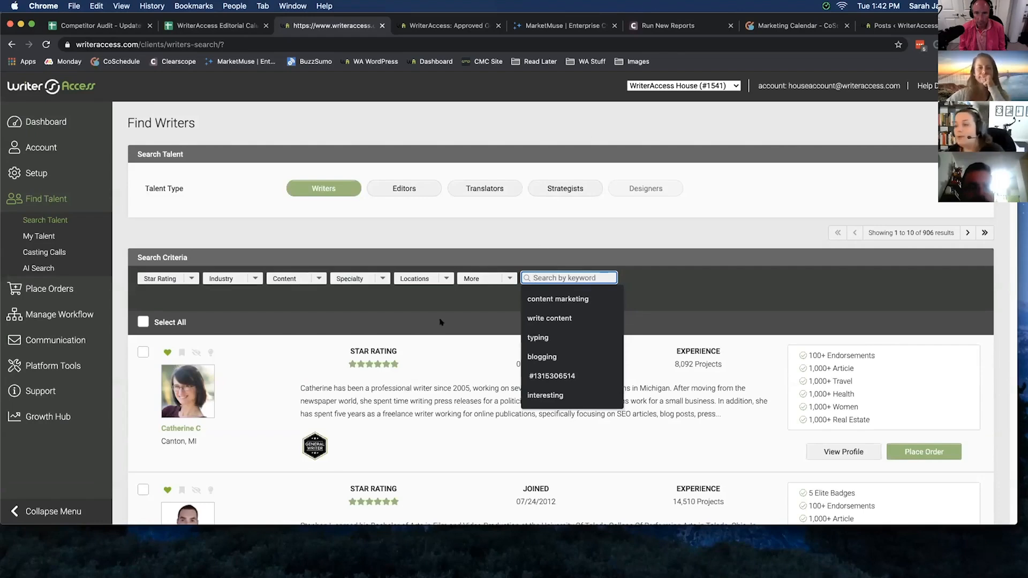
scroll(437, 310, "down", 10)
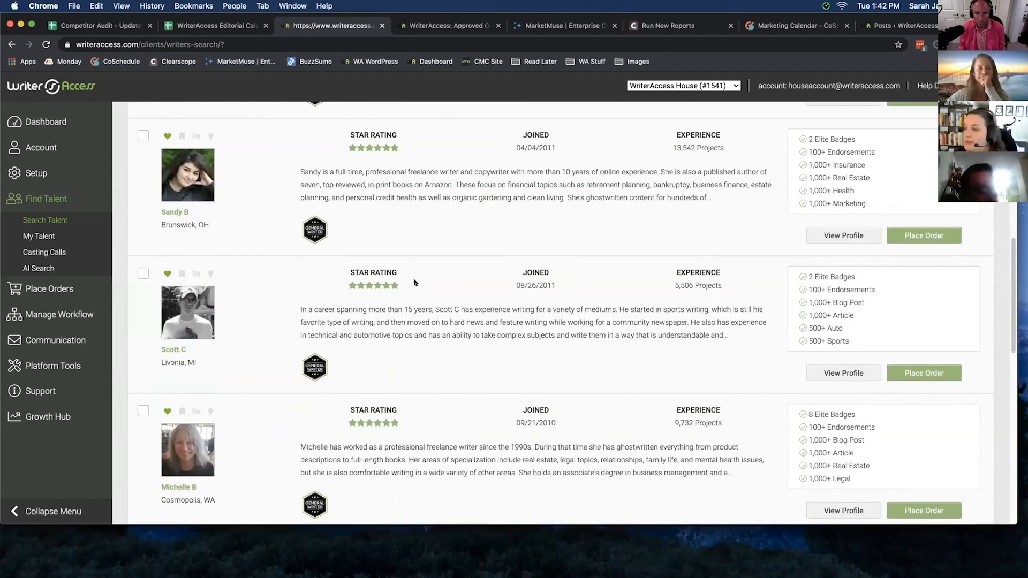
Step: Open the profile of the sports and automotive writer and review the experience summary, skills and endorsements
left_click(169, 351)
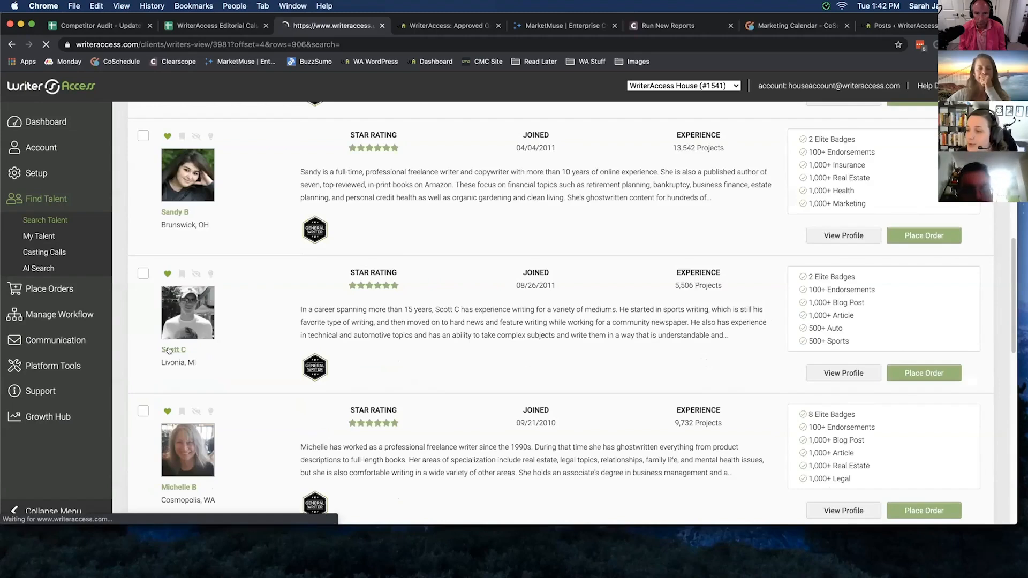
scroll(361, 283, "down", 6)
scroll(362, 283, "down", 5)
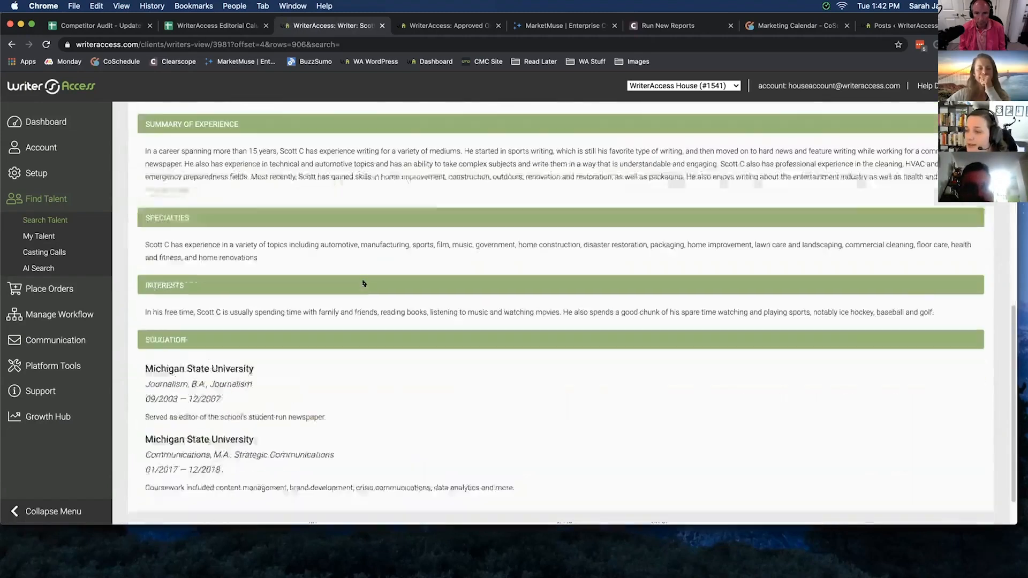
scroll(332, 296, "up", 2)
scroll(333, 296, "up", 5)
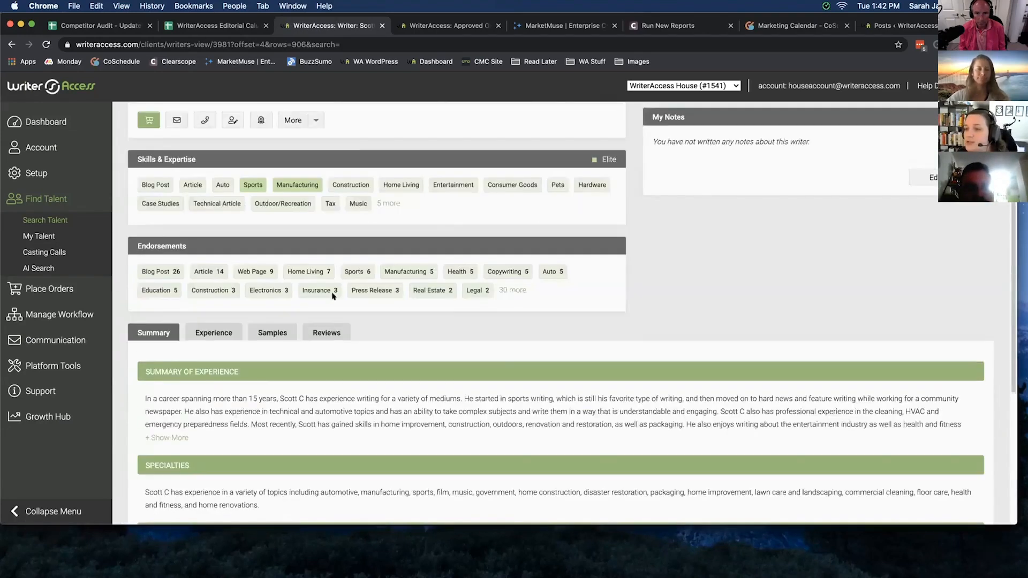
Step: Open the WA Blog Team from the saved writer teams and look through its member list
left_click(52, 237)
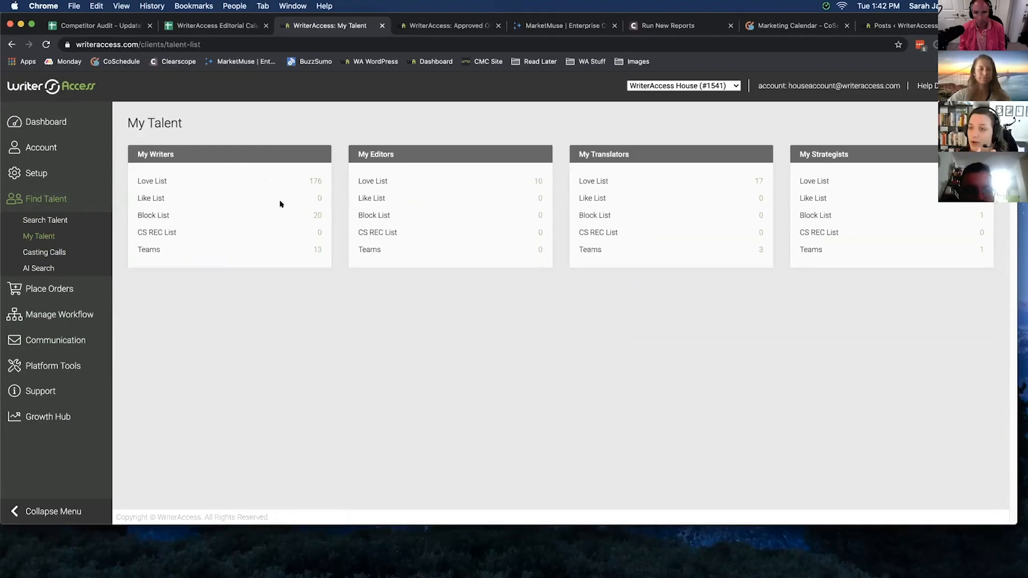
left_click(317, 249)
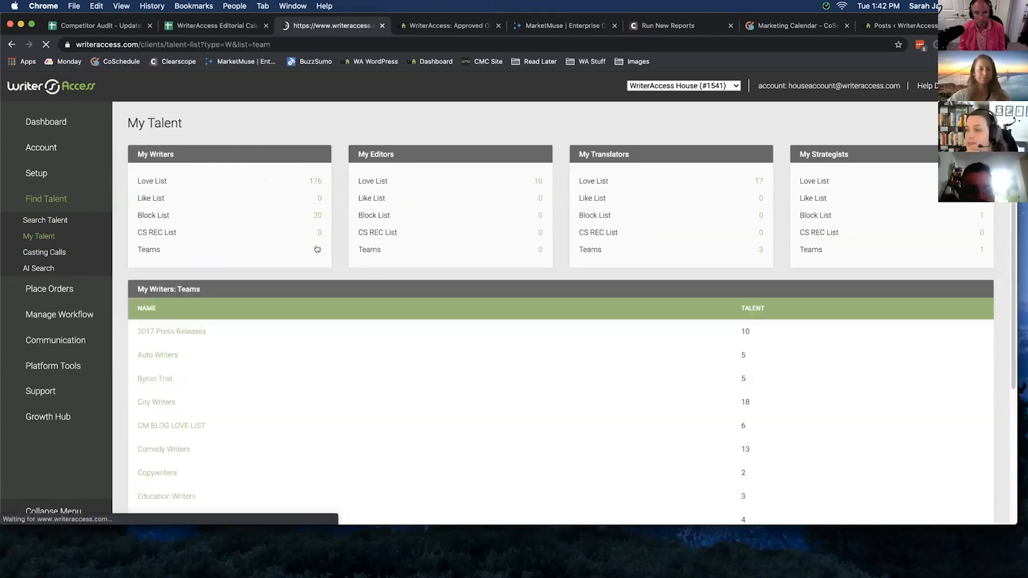
scroll(268, 311, "down", 5)
left_click(177, 402)
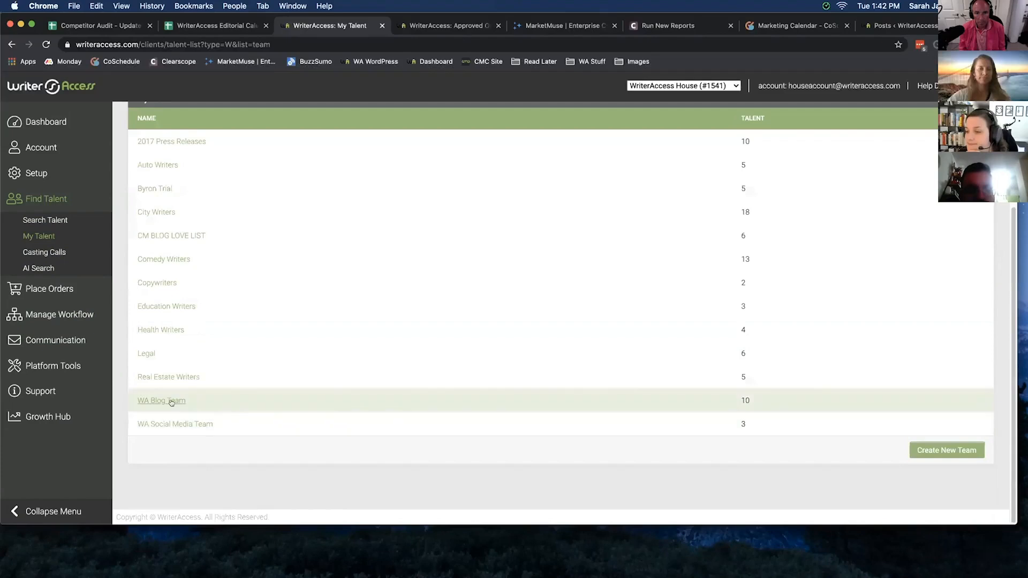
scroll(295, 339, "down", 10)
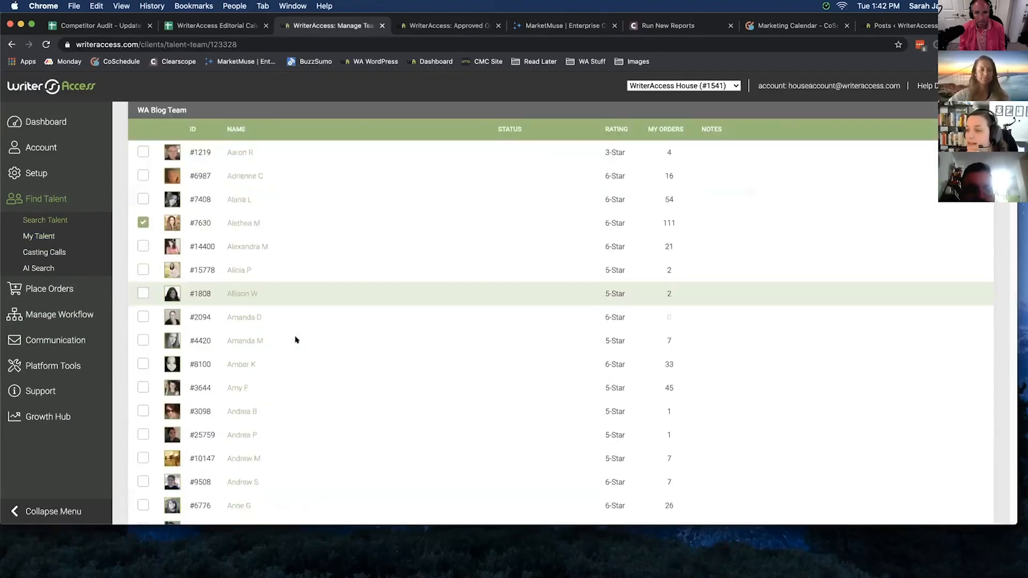
scroll(295, 339, "down", 15)
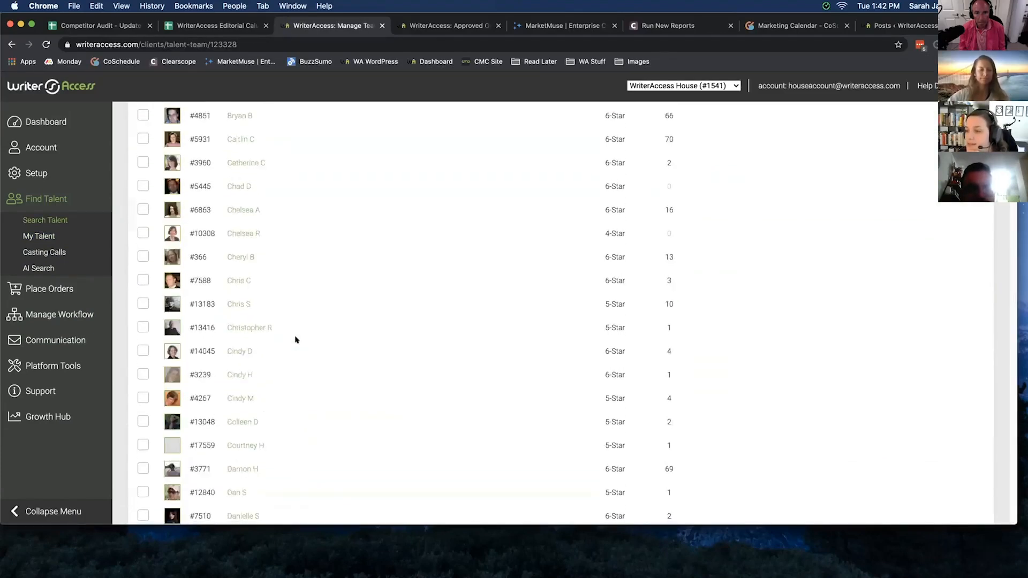
scroll(296, 340, "down", 3)
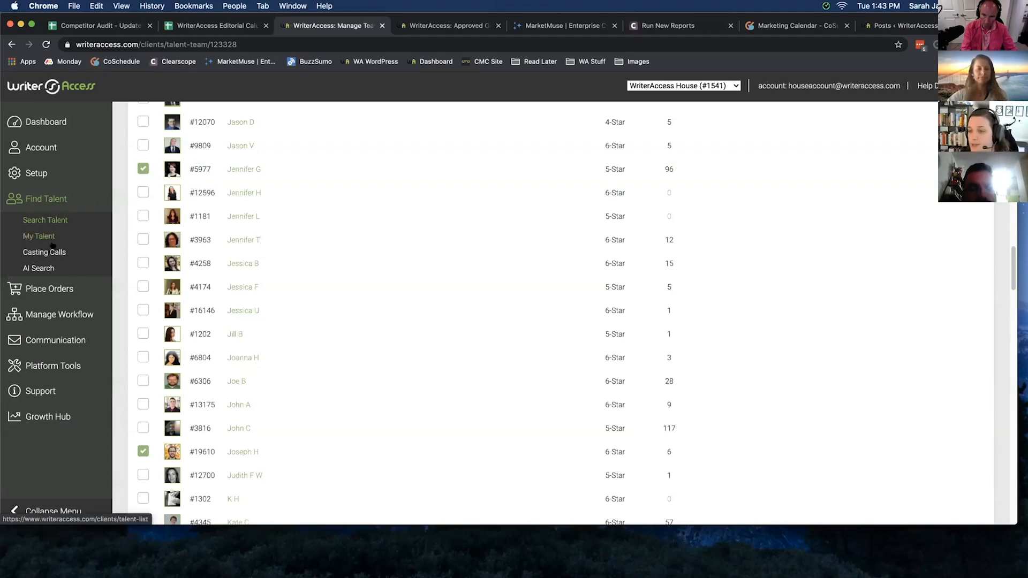
Step: Start a new writers order and examine the blank form's basic information, add-ons and order instructions
left_click(51, 289)
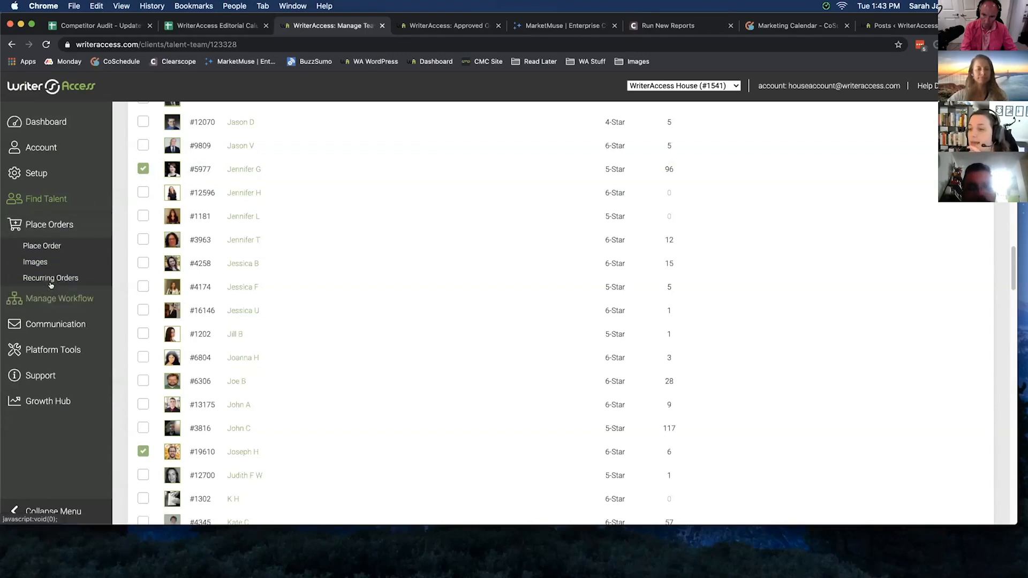
left_click(58, 245)
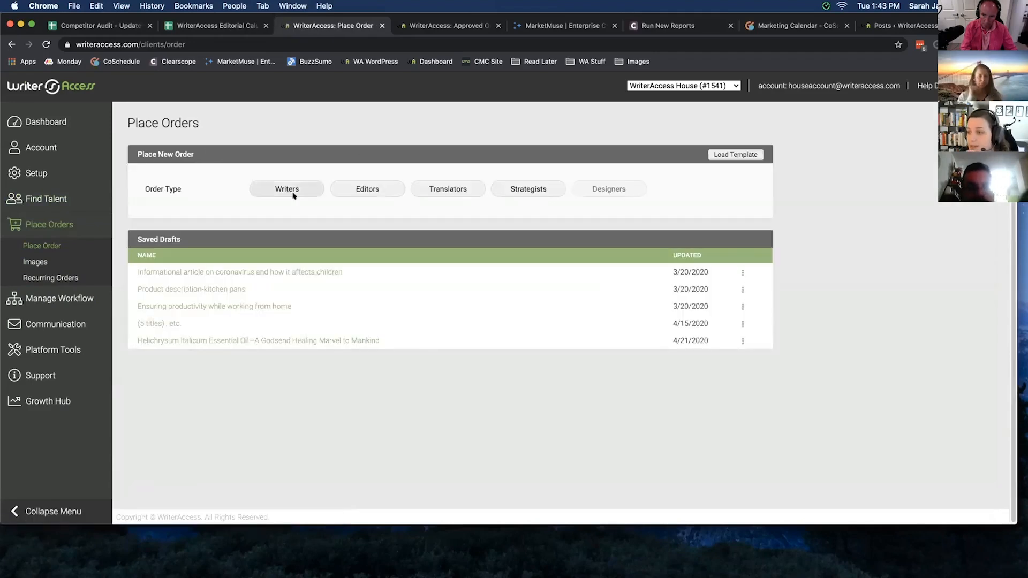
left_click(275, 191)
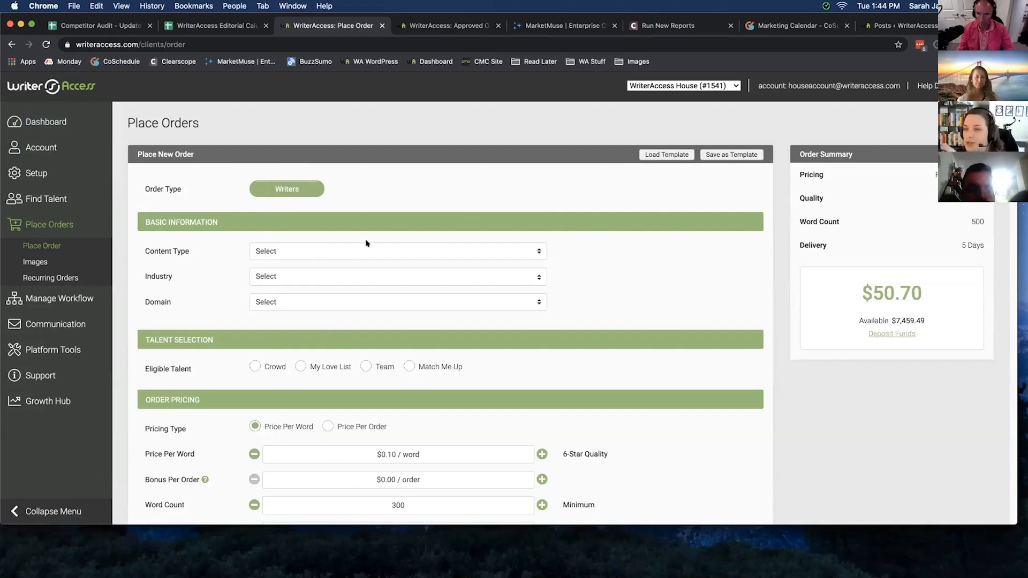
scroll(384, 297, "down", 1)
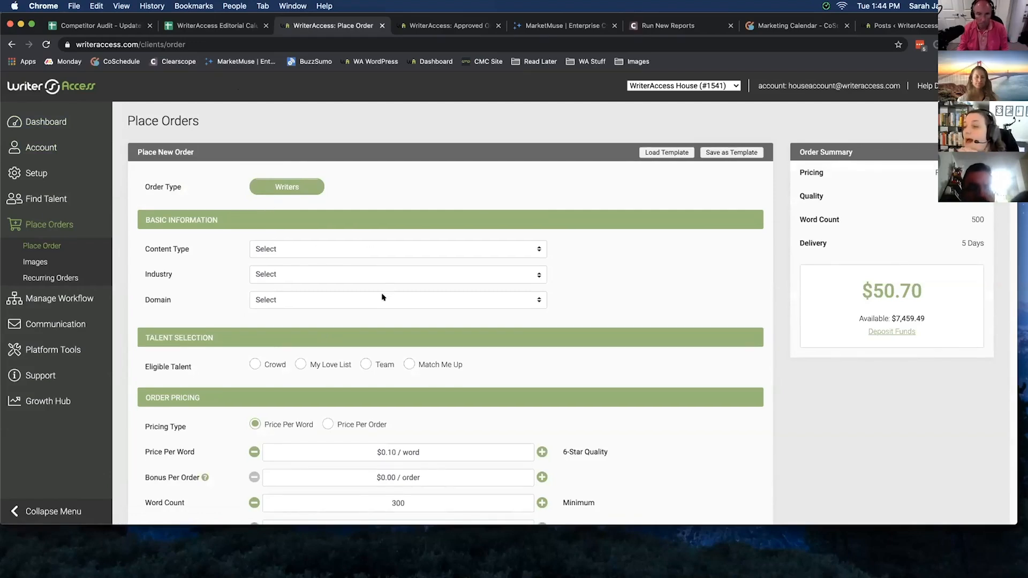
scroll(383, 298, "down", 10)
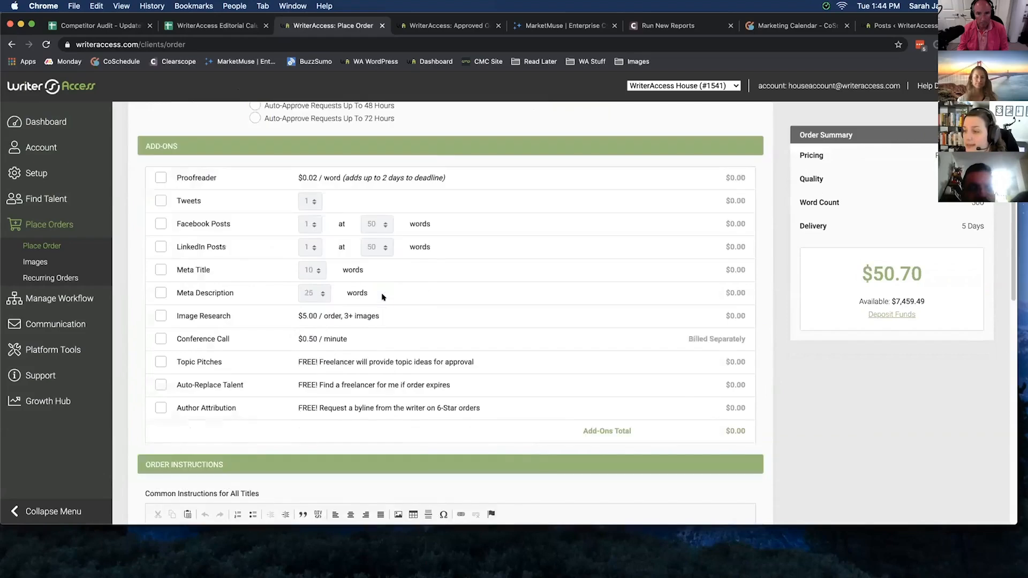
scroll(383, 297, "down", 6)
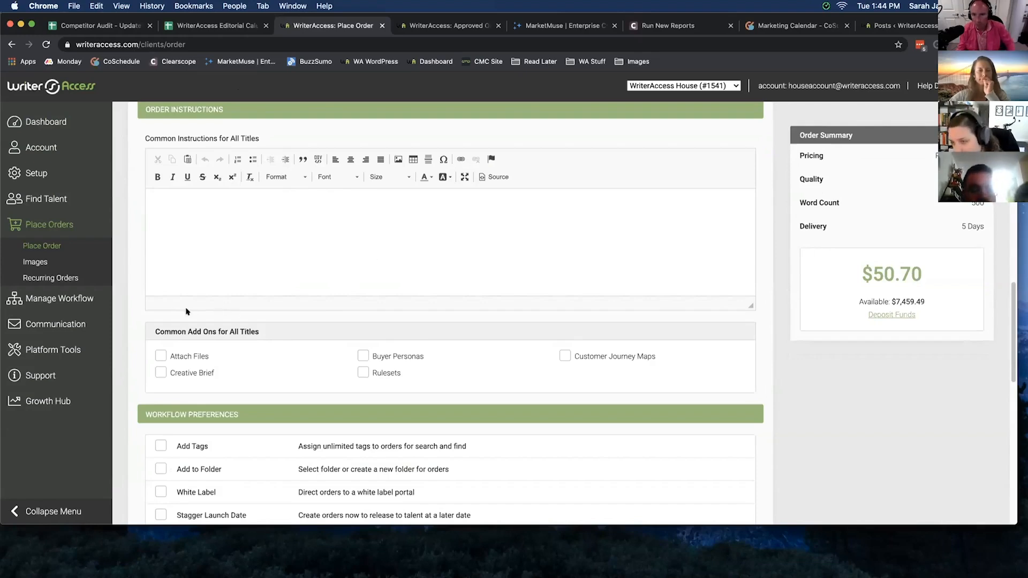
Step: Leave the unsaved order form for the completed orders list, checking the already open approved order as well
left_click(88, 299)
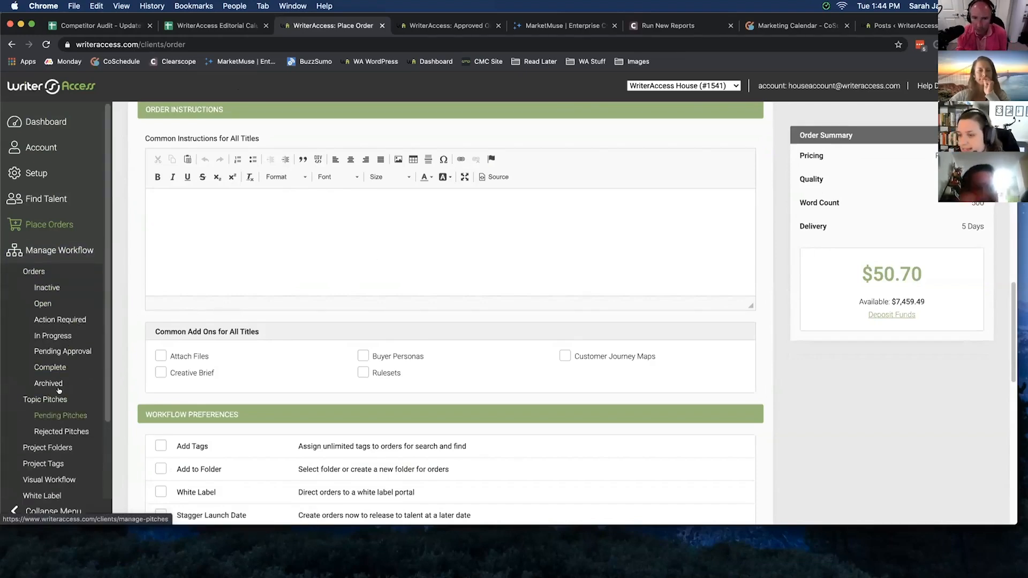
left_click(61, 369)
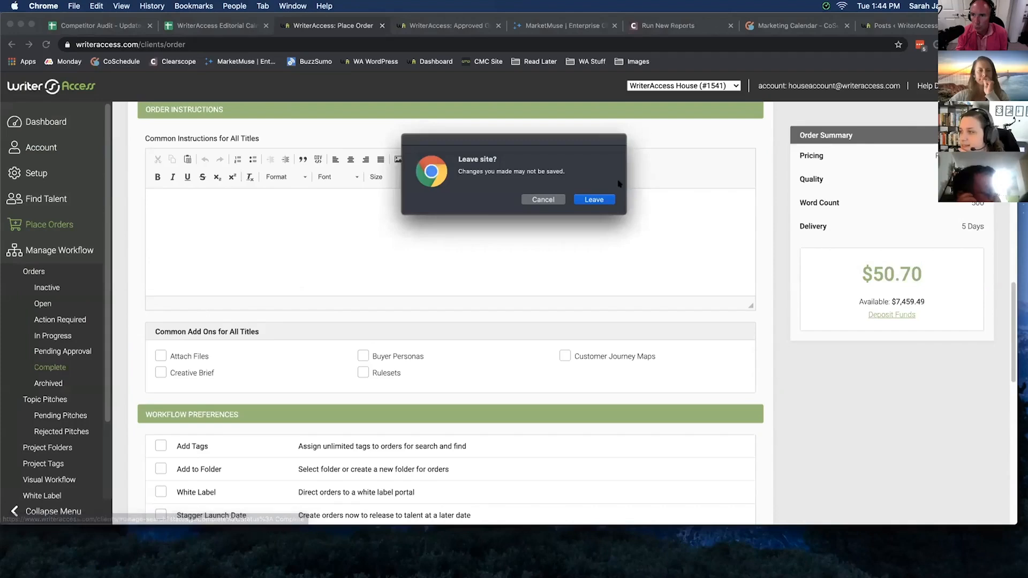
left_click(594, 199)
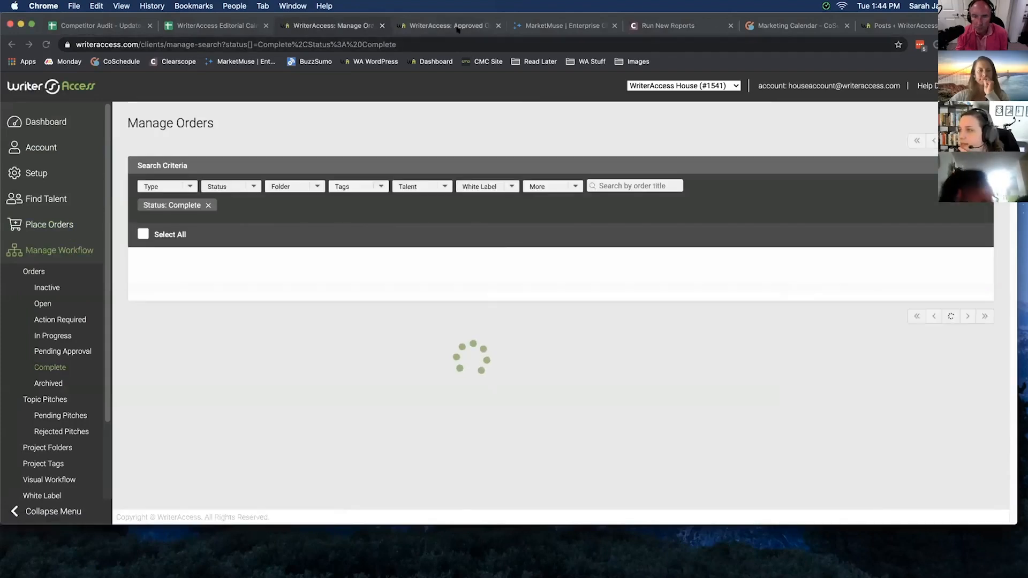
left_click(455, 26)
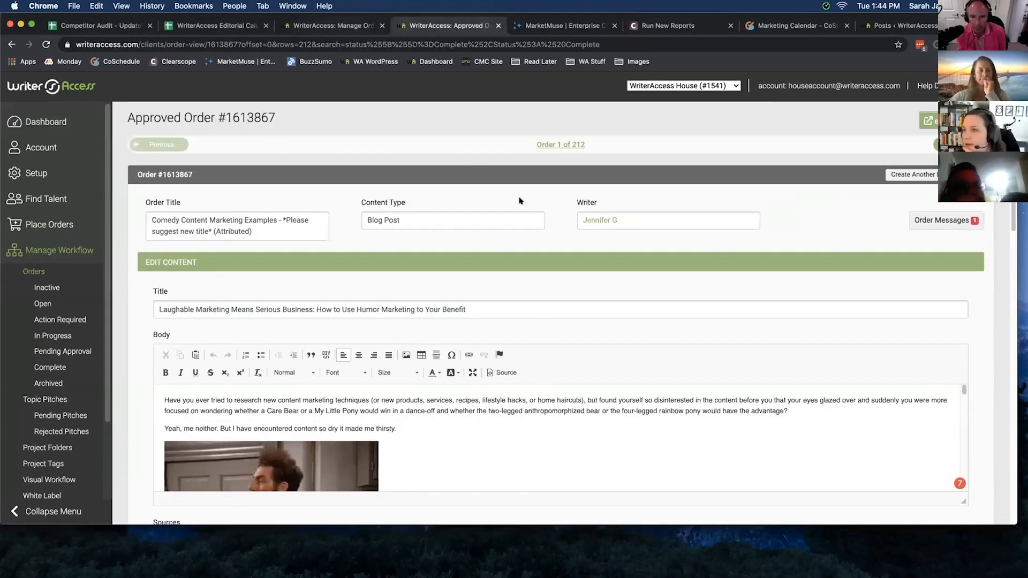
left_click(343, 27)
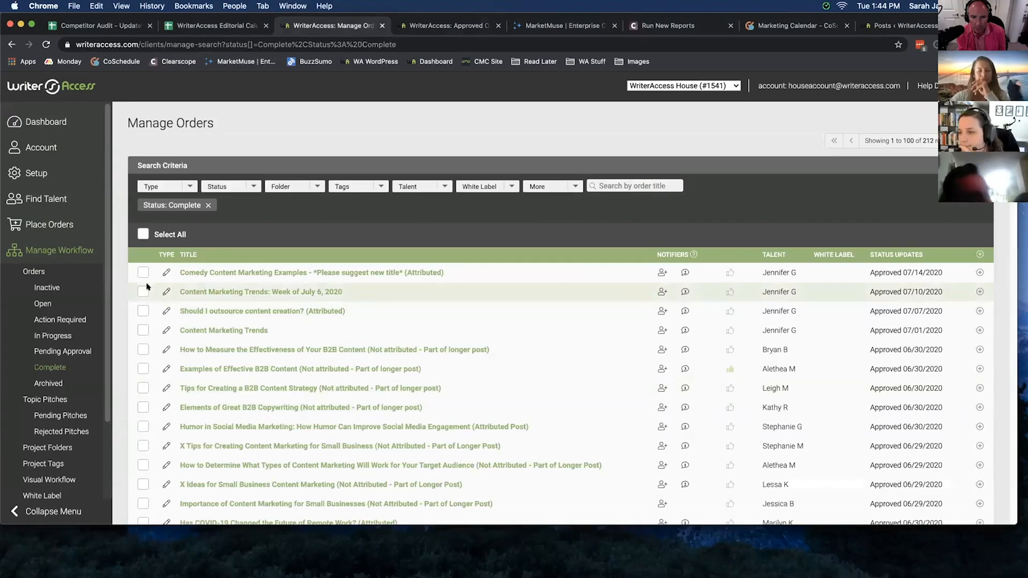
Step: Start a new writers order from the "2020 WA - Short Post" template and deselect all love list writers
left_click(49, 224)
left_click(49, 246)
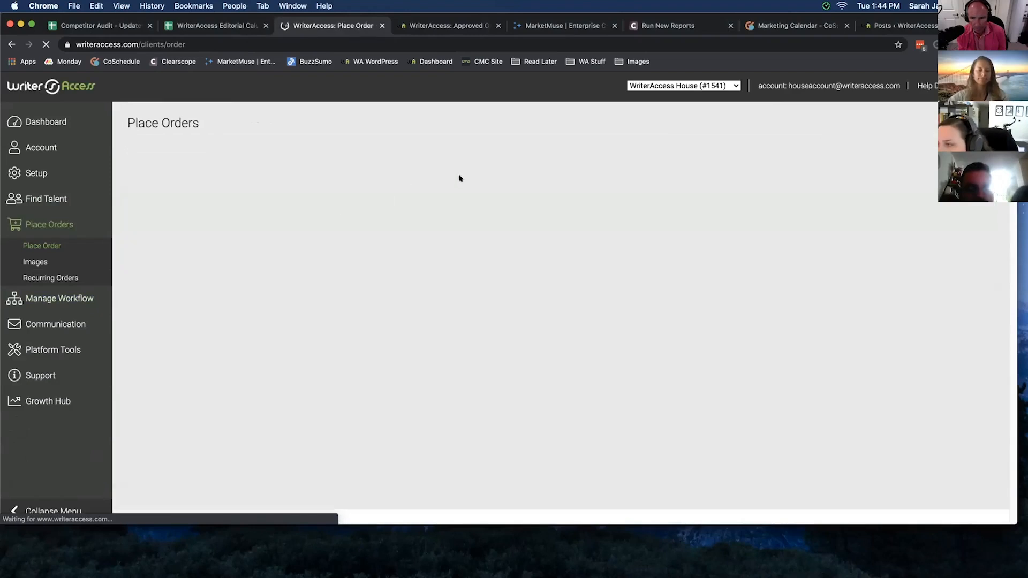
left_click(317, 189)
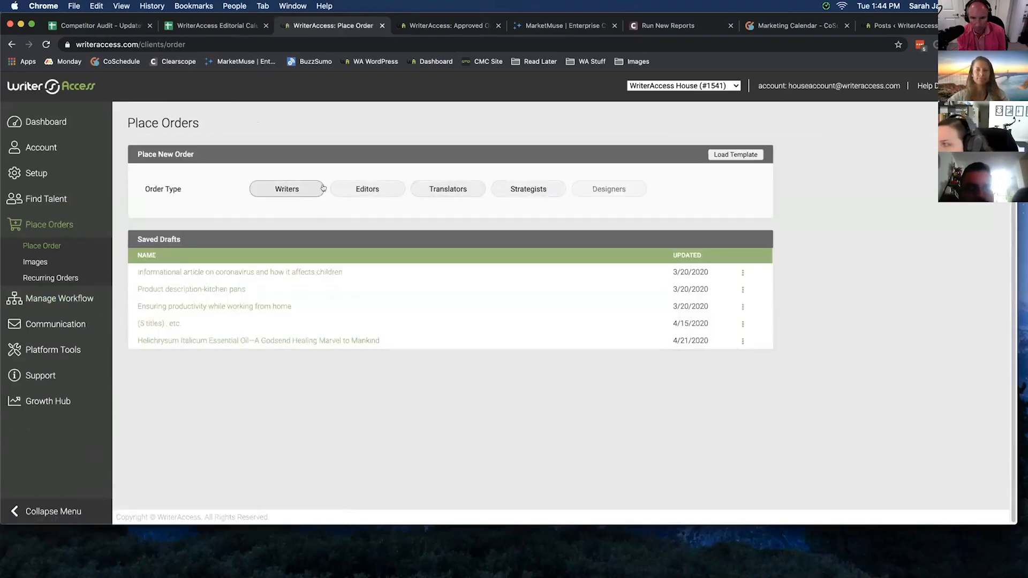
left_click(654, 154)
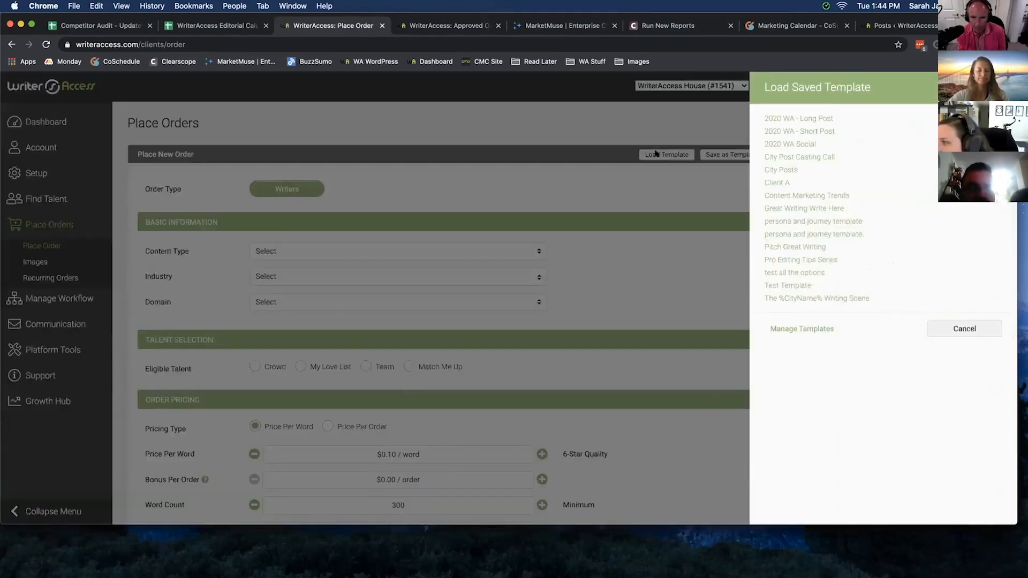
left_click(798, 131)
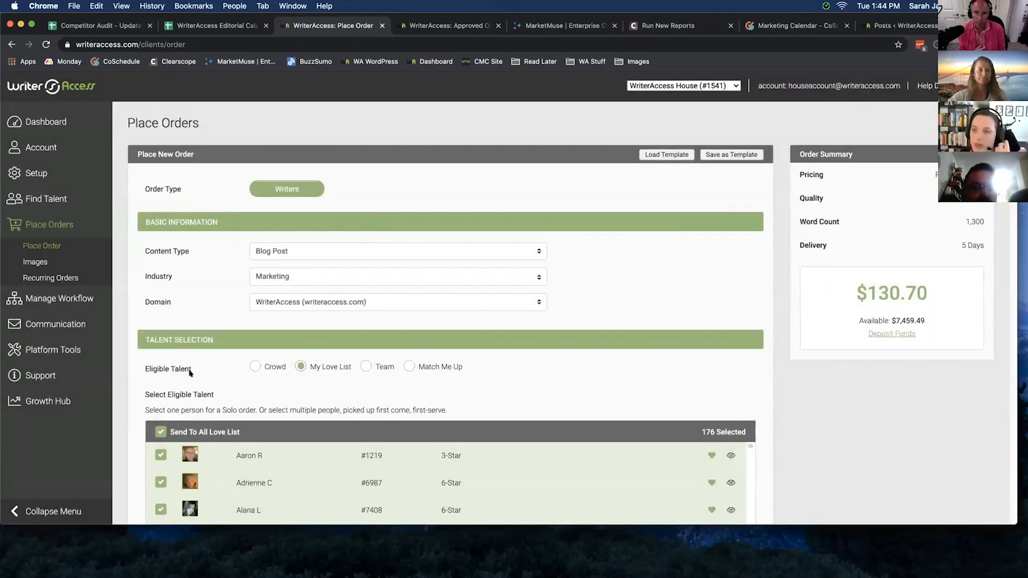
left_click(160, 433)
Step: Review the order's eligible talent list, pricing, word count, delivery, auto-approve and add-on options
scroll(489, 322, "down", 6)
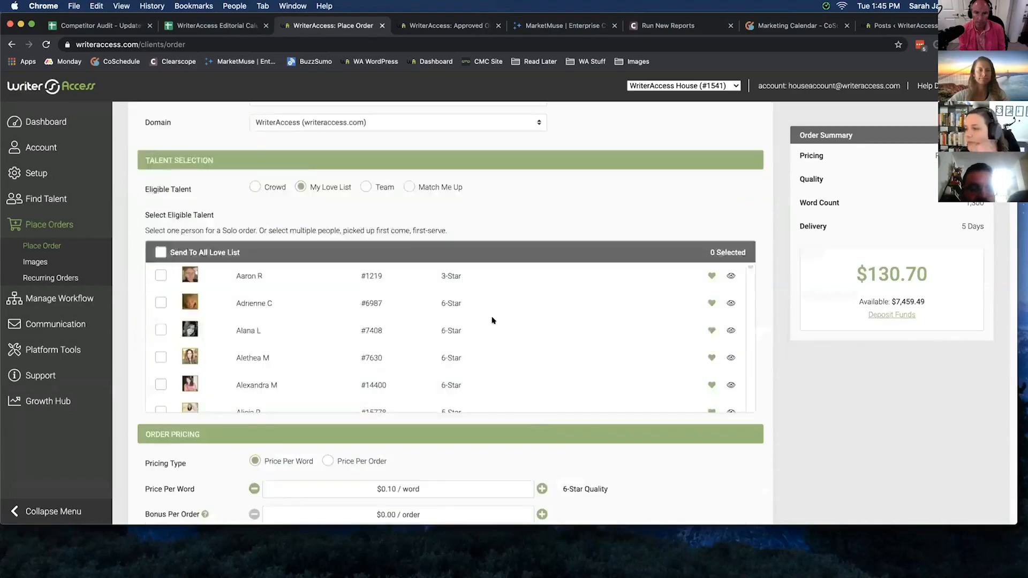
scroll(493, 320, "down", 2)
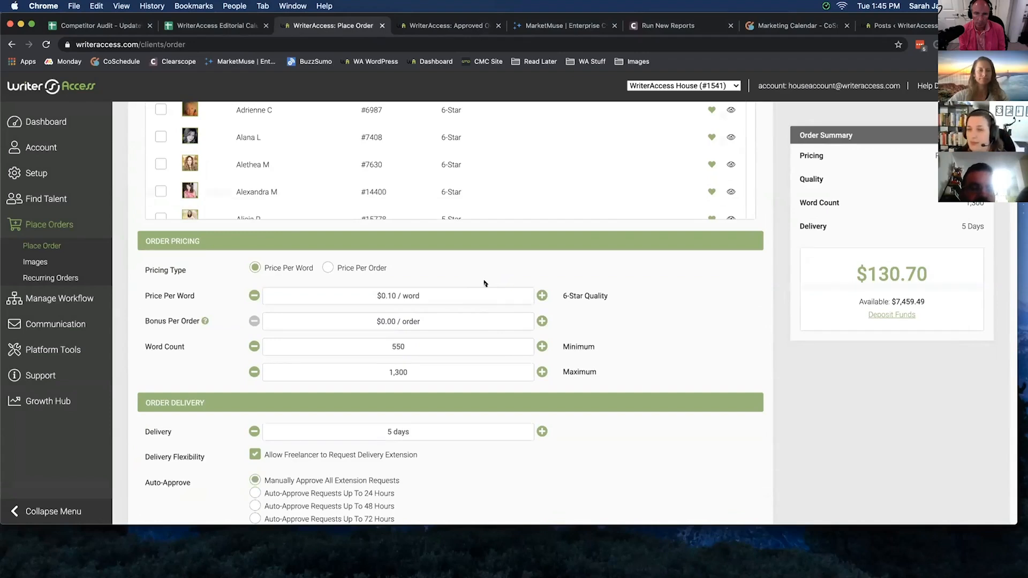
scroll(503, 310, "down", 1)
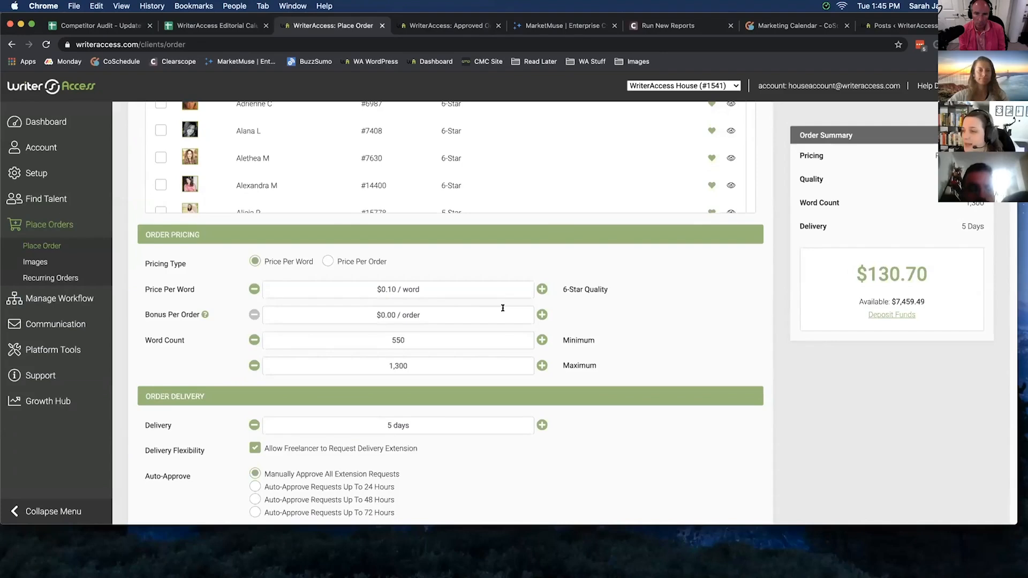
scroll(503, 308, "down", 3)
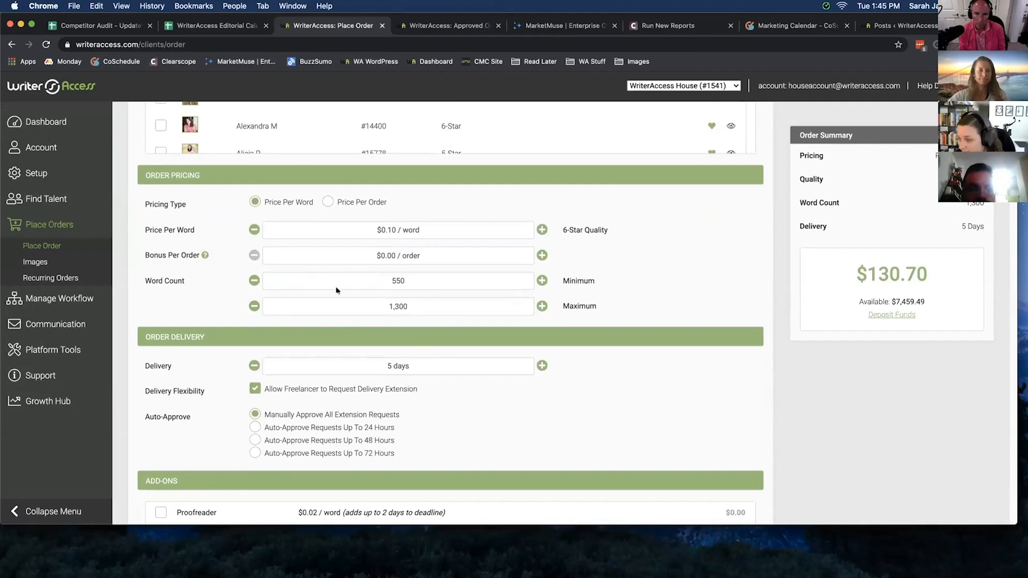
scroll(331, 332, "down", 3)
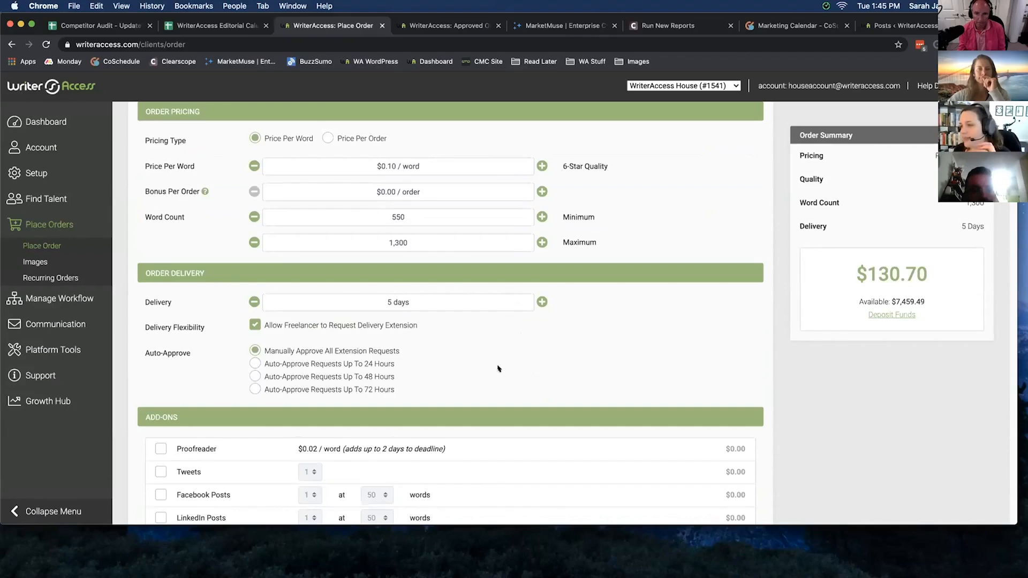
scroll(510, 335, "down", 1)
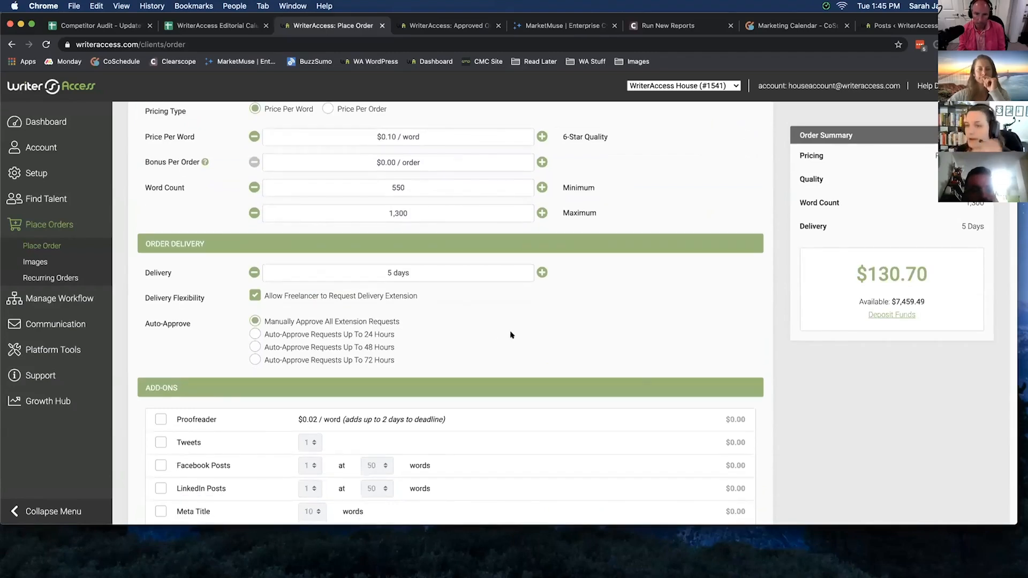
scroll(511, 335, "down", 1)
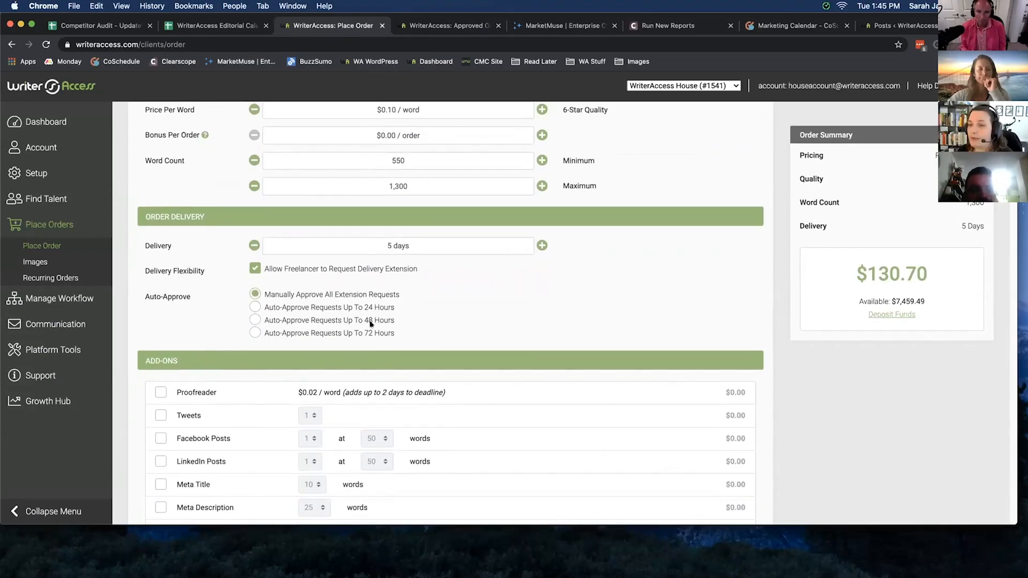
scroll(369, 323, "down", 1)
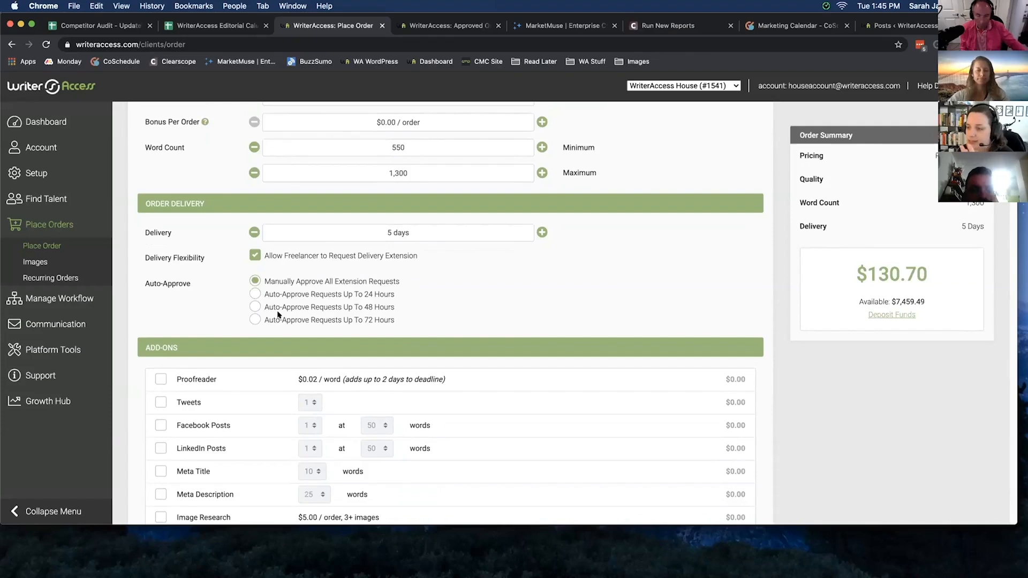
Step: Review the order's add-ons, author attribution text, common instructions and common add-ons for all titles
scroll(278, 314, "down", 5)
scroll(278, 314, "down", 2)
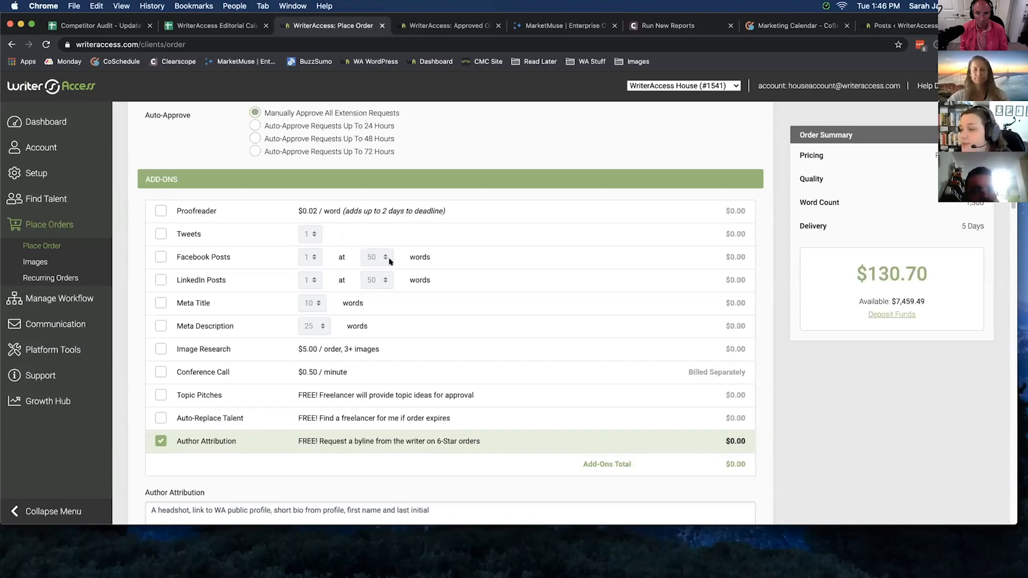
scroll(383, 286, "down", 1)
scroll(383, 286, "down", 5)
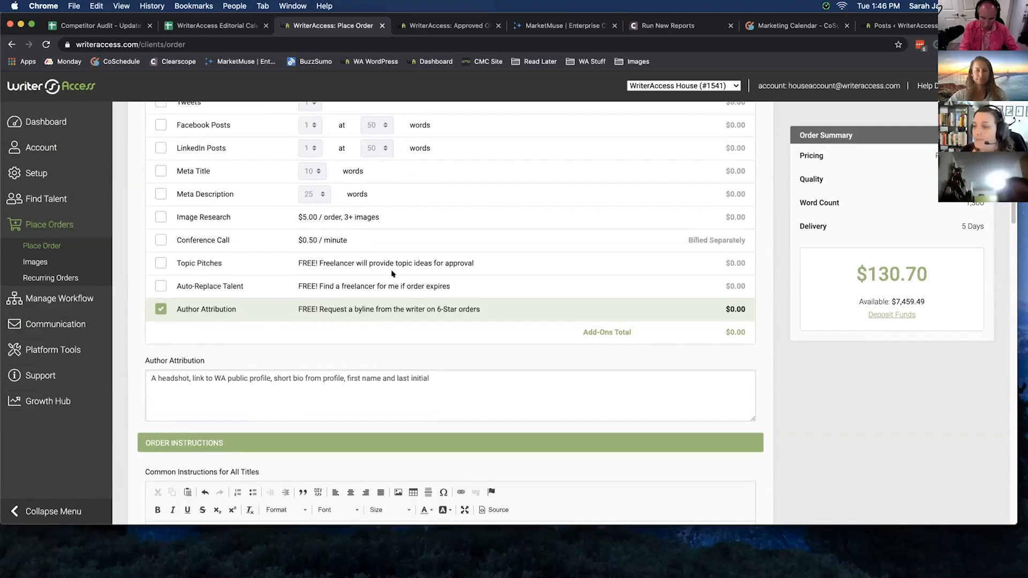
scroll(392, 274, "up", 1)
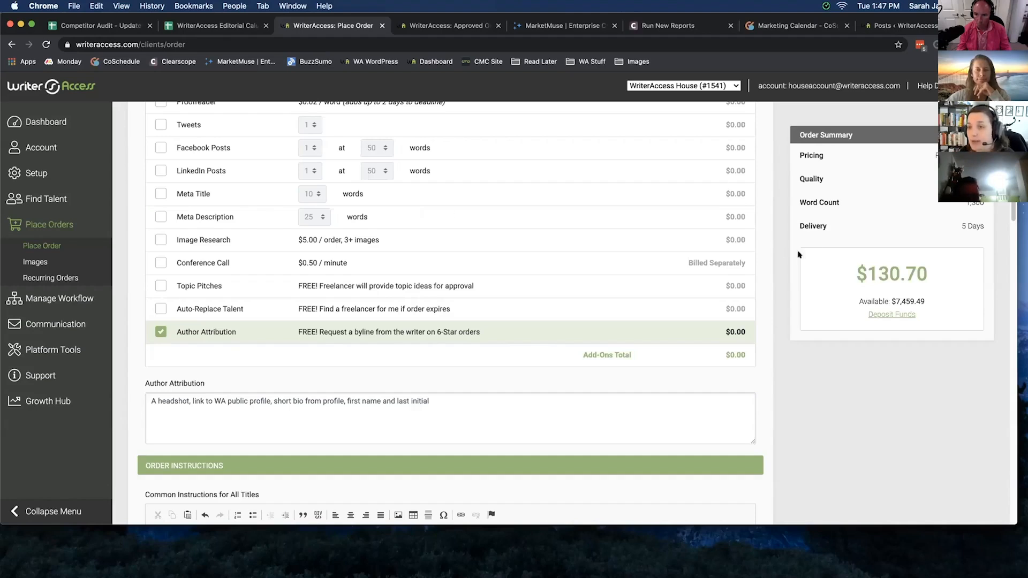
scroll(641, 280, "down", 3)
scroll(641, 280, "down", 10)
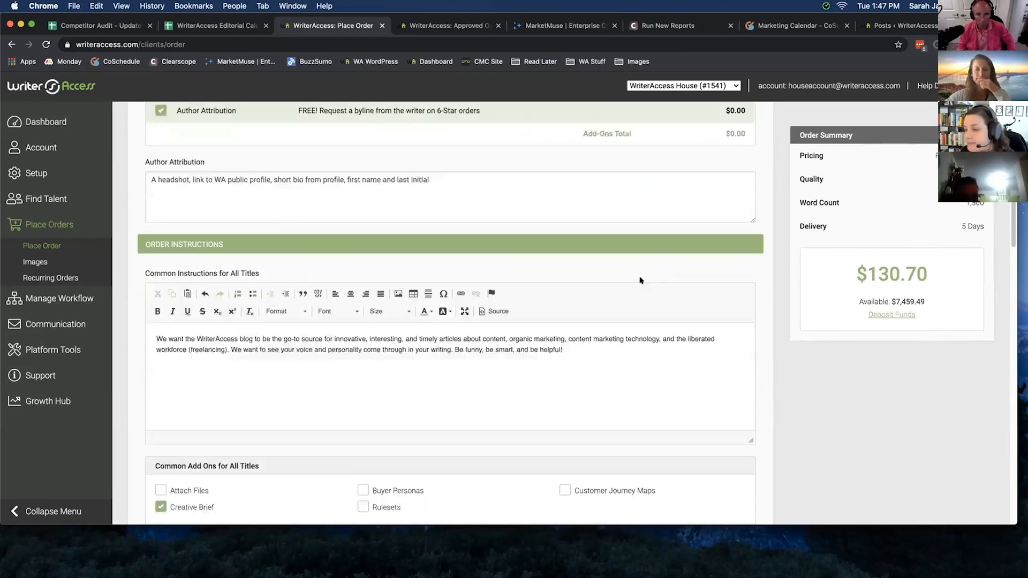
scroll(640, 280, "down", 10)
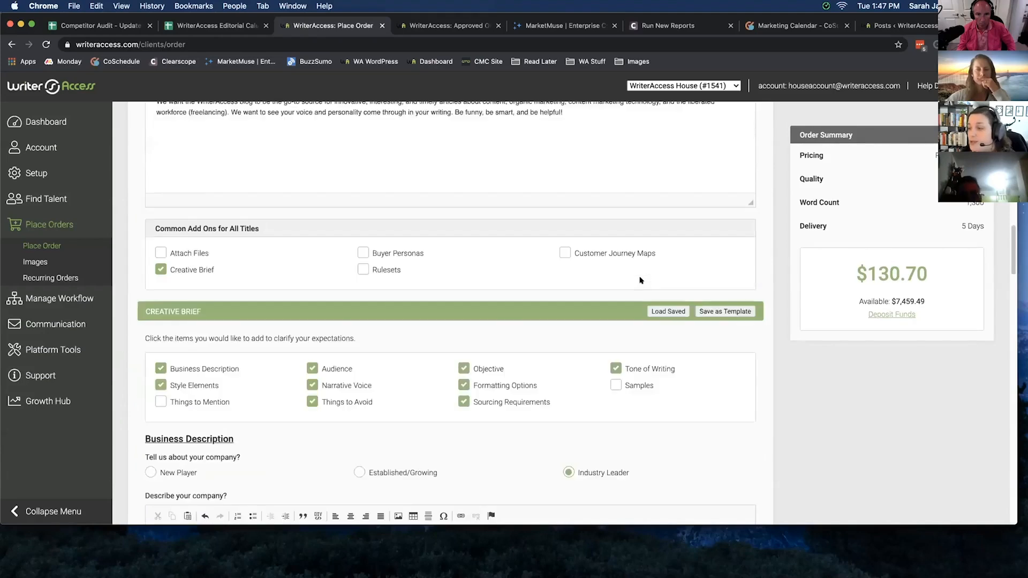
Step: Examine the creative brief's selected items, business description, target audience and objective
scroll(640, 280, "up", 3)
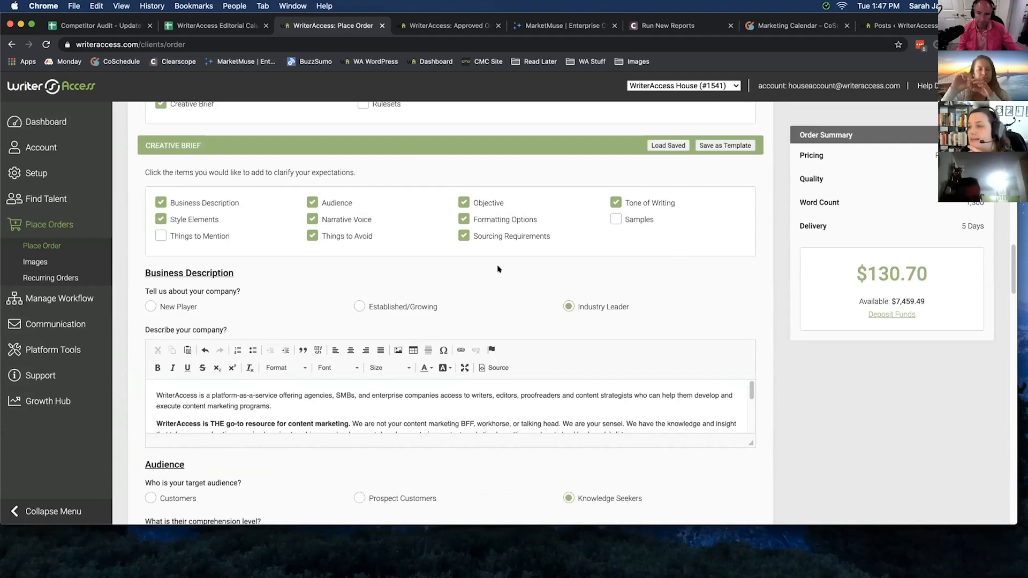
scroll(497, 257, "down", 2)
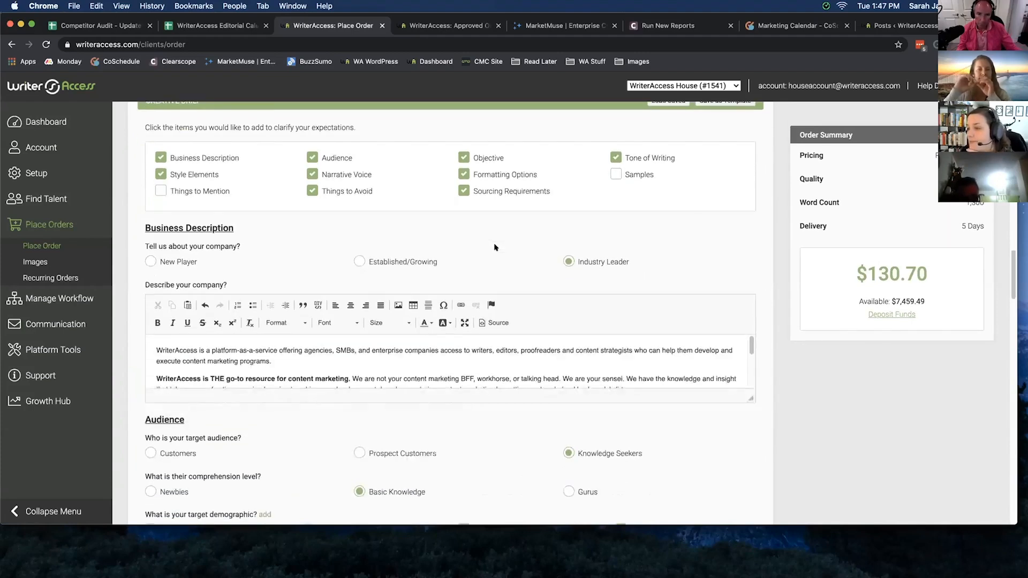
scroll(496, 248, "down", 5)
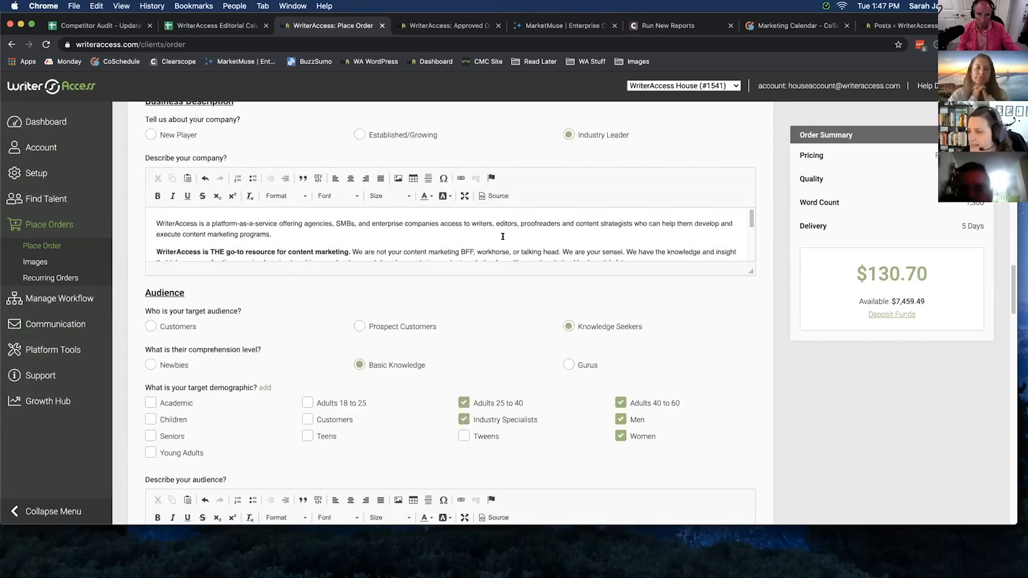
scroll(502, 236, "down", 3)
scroll(489, 294, "down", 3)
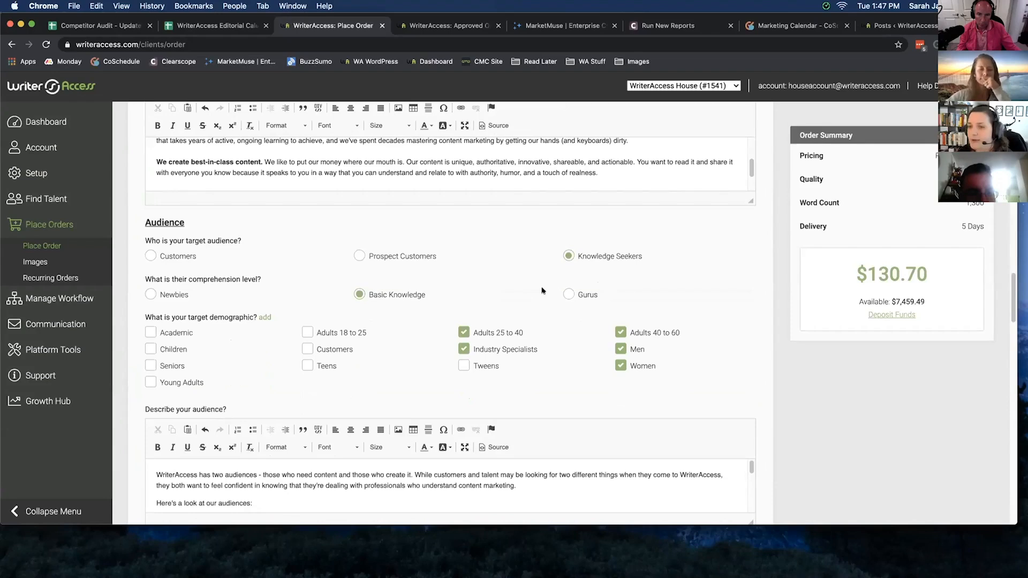
scroll(593, 315, "down", 1)
scroll(593, 315, "down", 7)
scroll(592, 314, "down", 5)
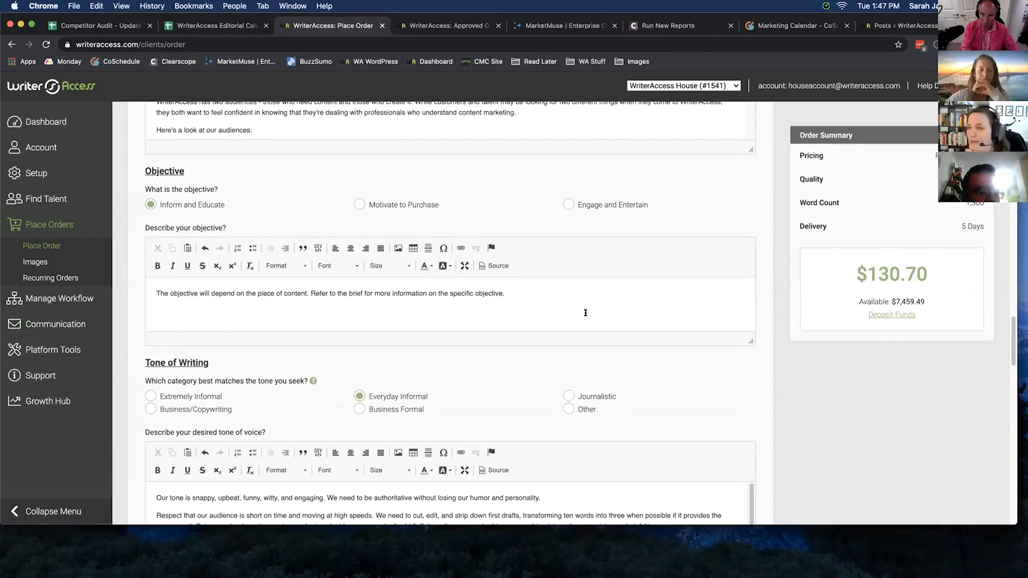
Step: Examine the creative brief's tone of writing, style elements, narrative voices, formatting options, things to avoid and sourcing requirements
scroll(585, 313, "down", 5)
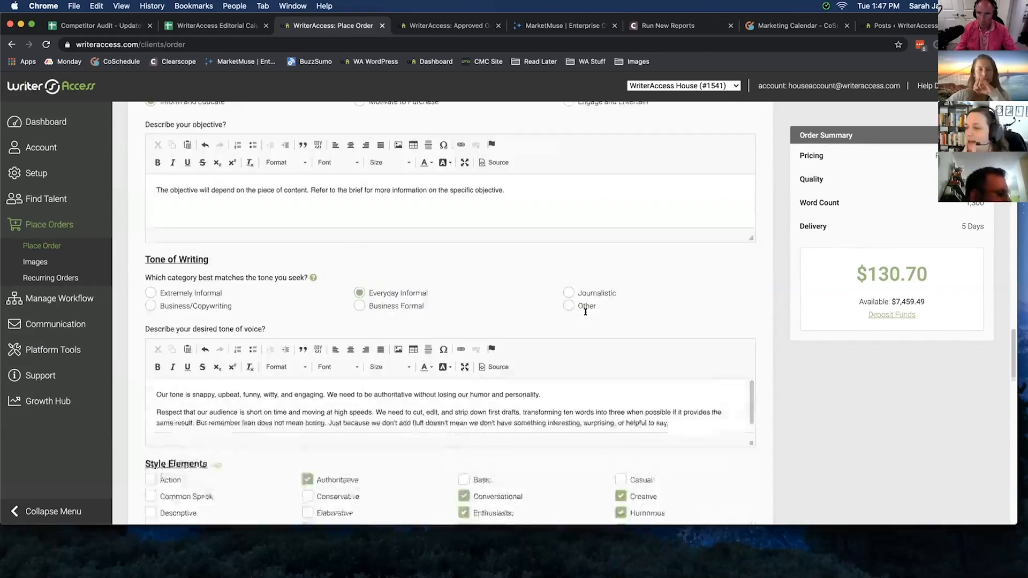
scroll(585, 312, "down", 1)
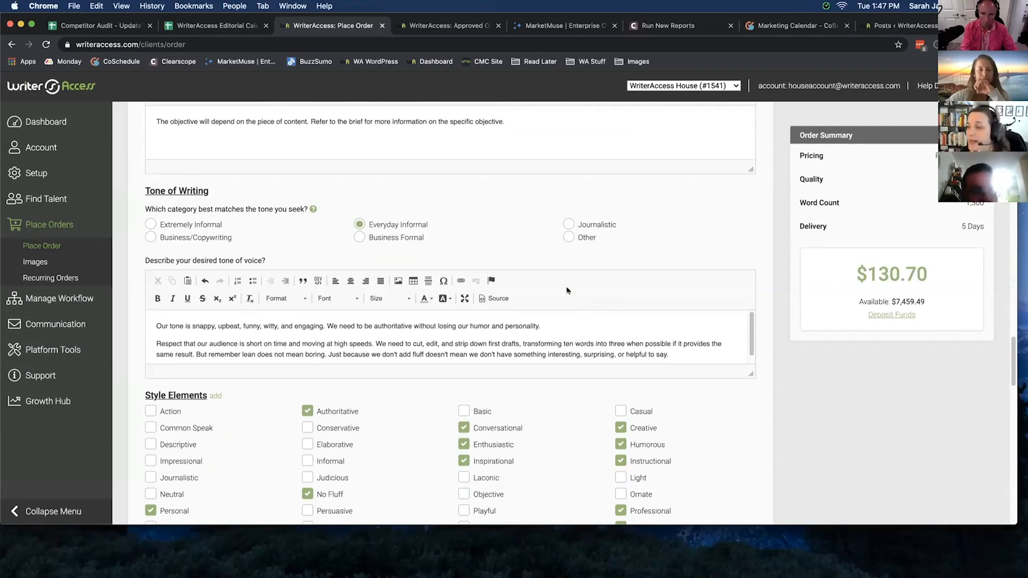
scroll(585, 312, "down", 1)
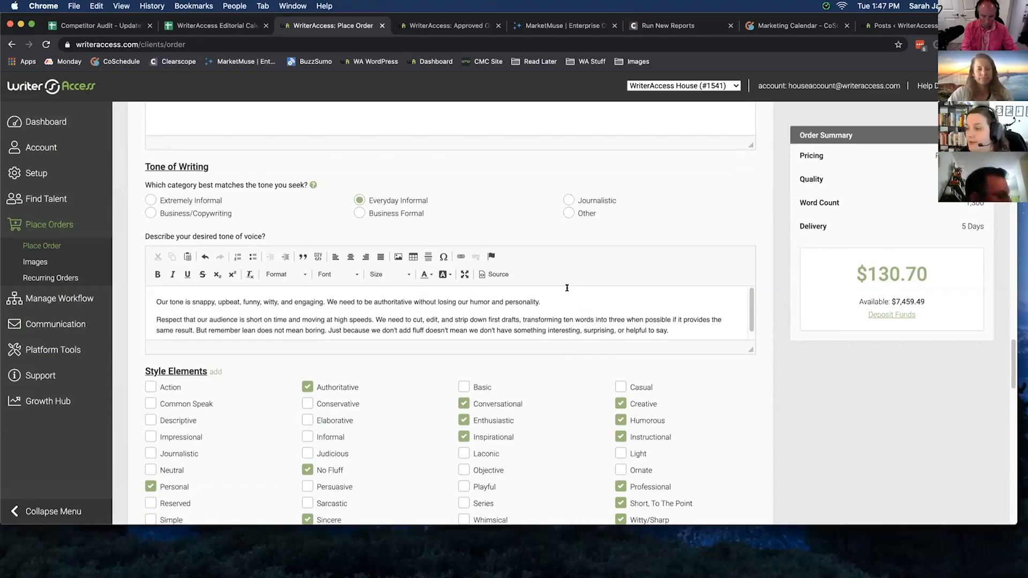
scroll(541, 243, "down", 7)
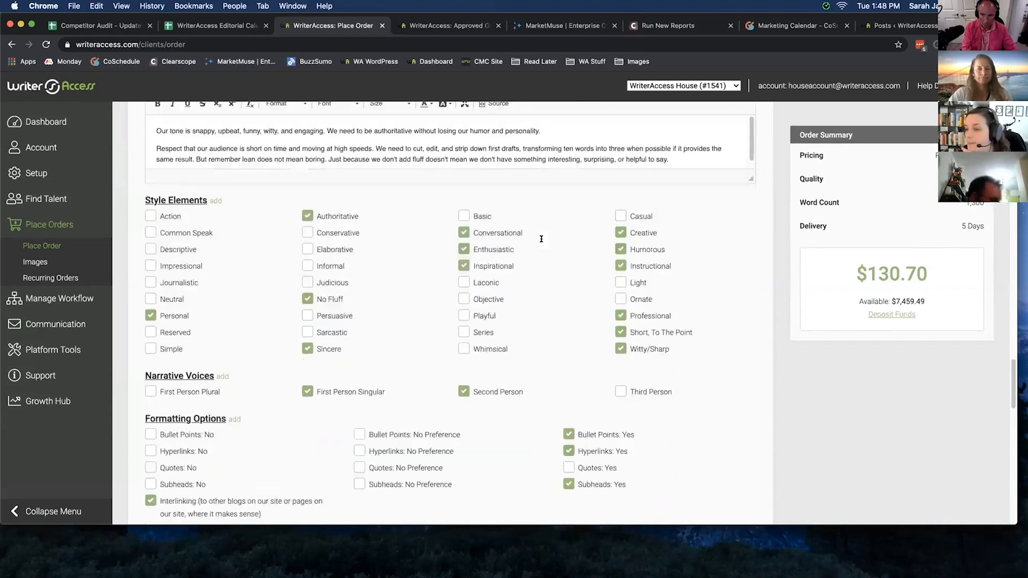
scroll(597, 372, "down", 4)
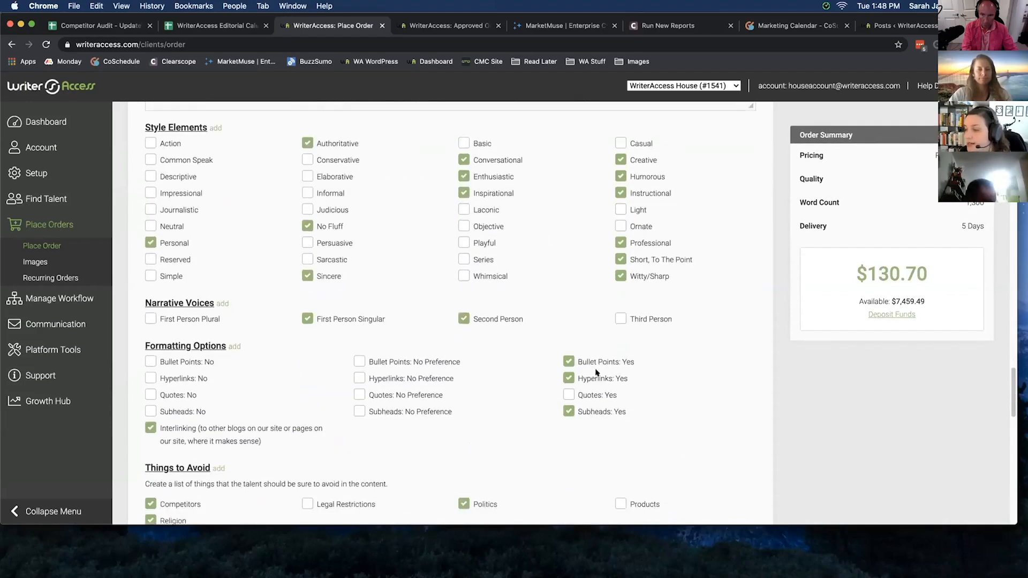
scroll(596, 372, "down", 1)
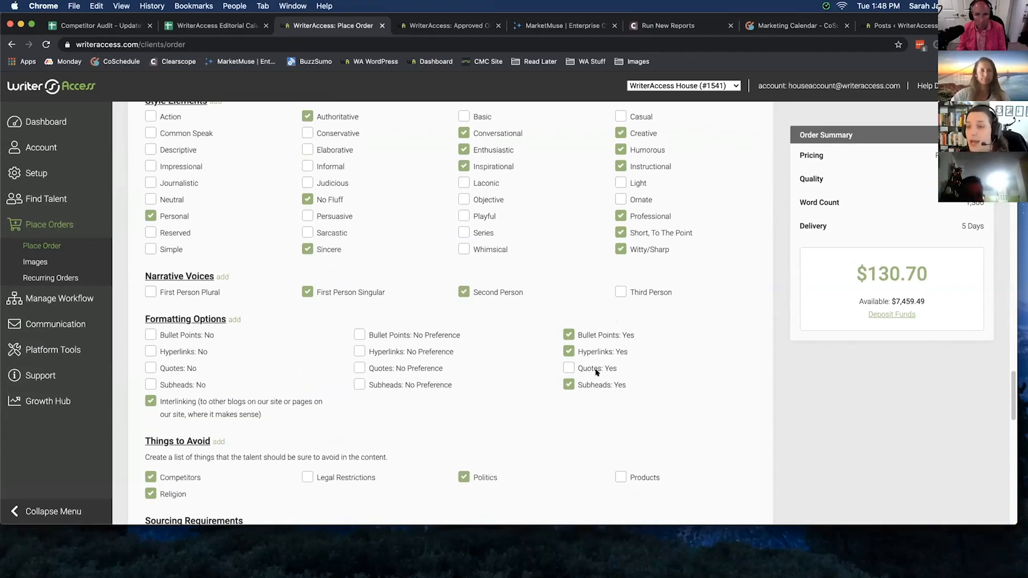
scroll(596, 372, "down", 3)
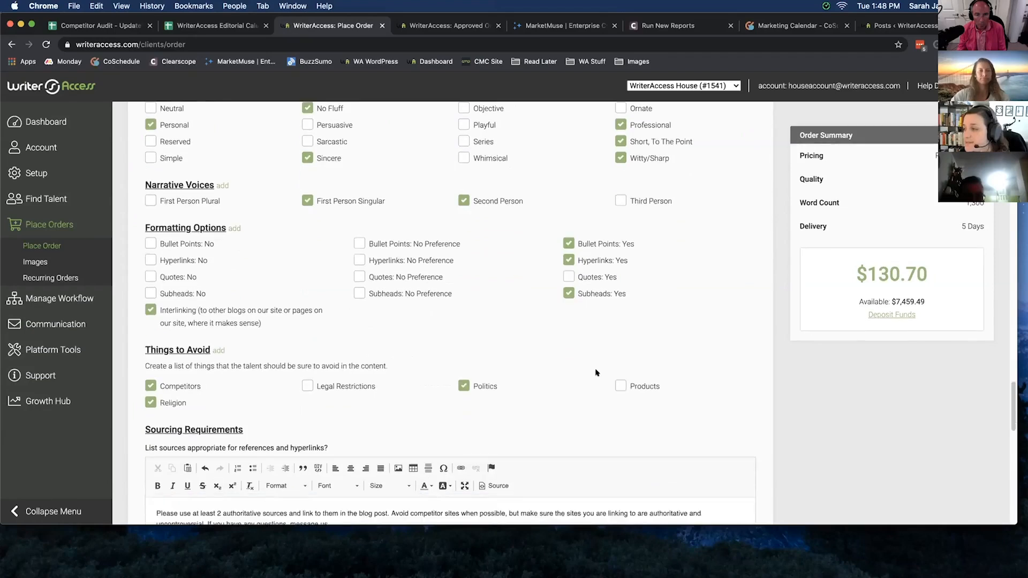
scroll(596, 372, "down", 2)
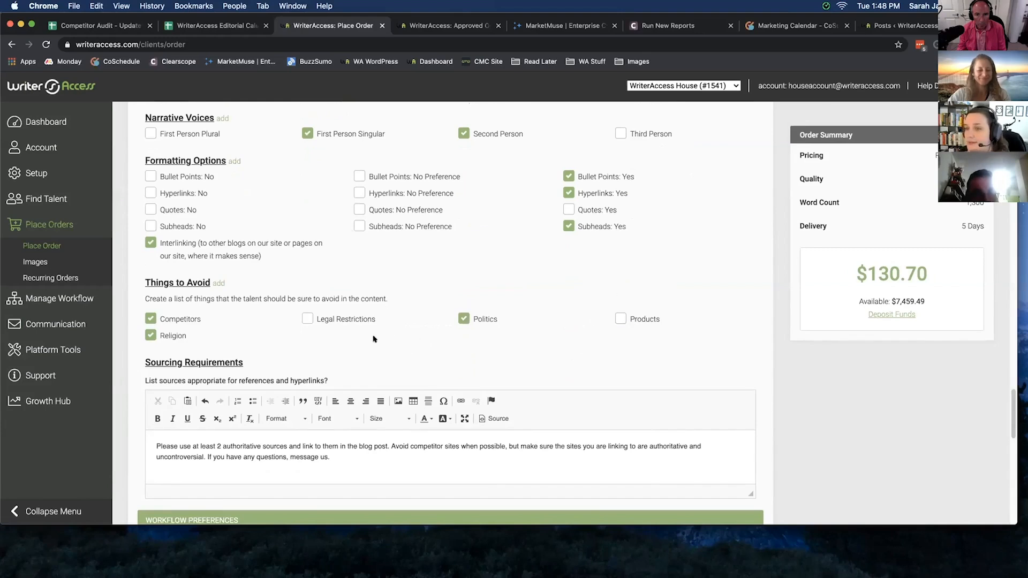
scroll(438, 286, "down", 5)
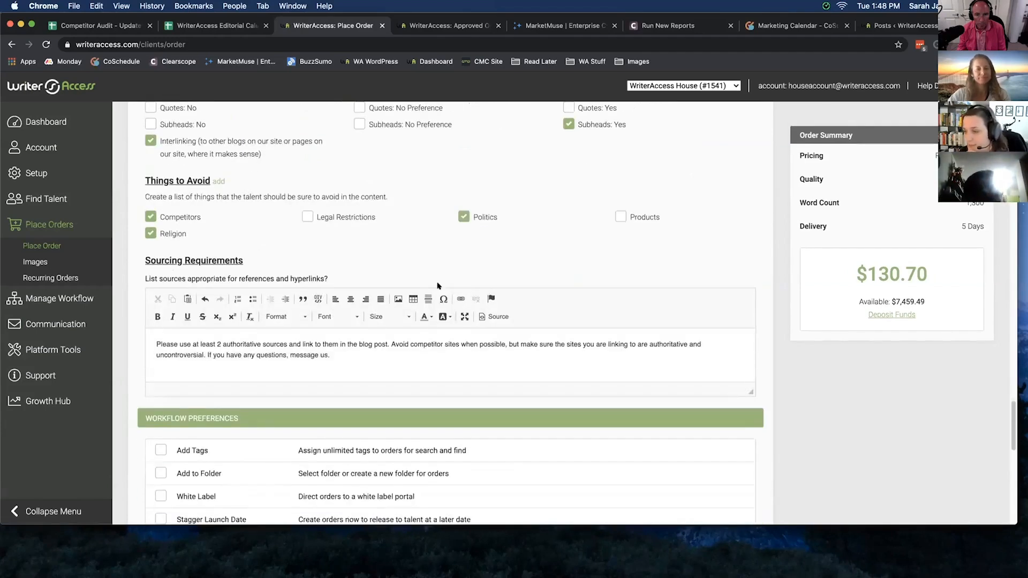
Step: Review the workflow preferences and the Title #1 fields, including the required and optional keywords
scroll(438, 286, "down", 1)
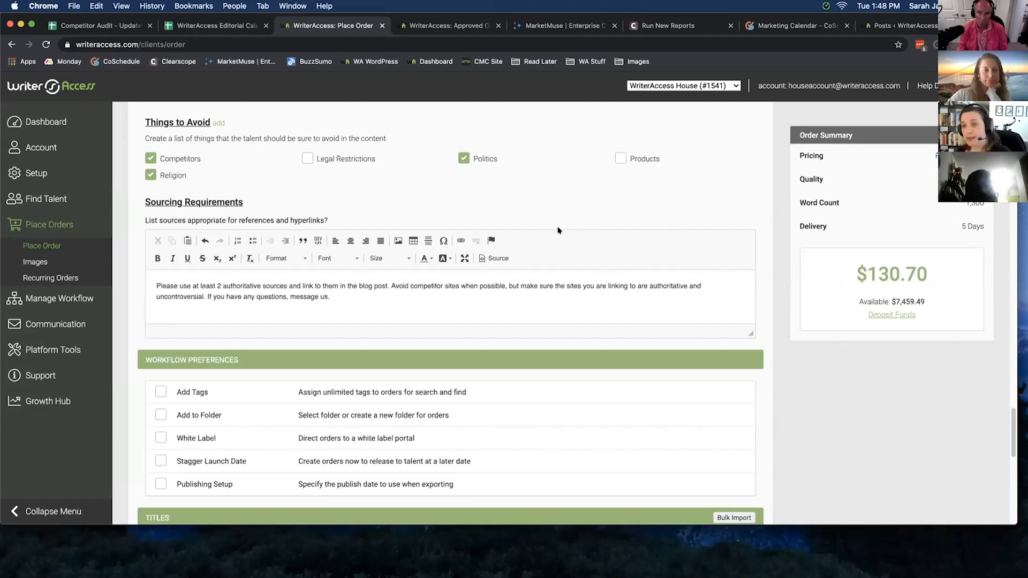
scroll(555, 247, "down", 5)
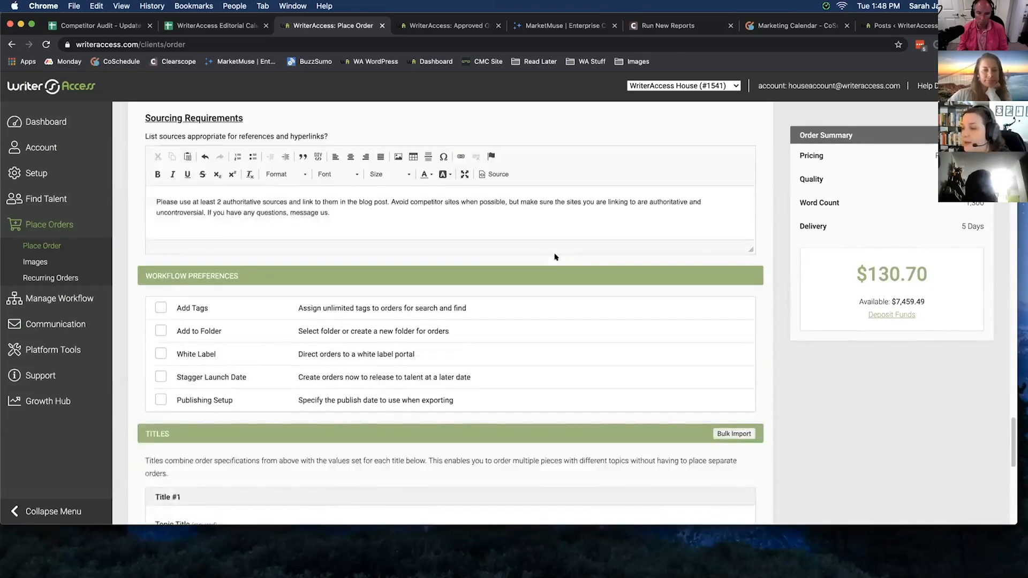
scroll(556, 257, "down", 15)
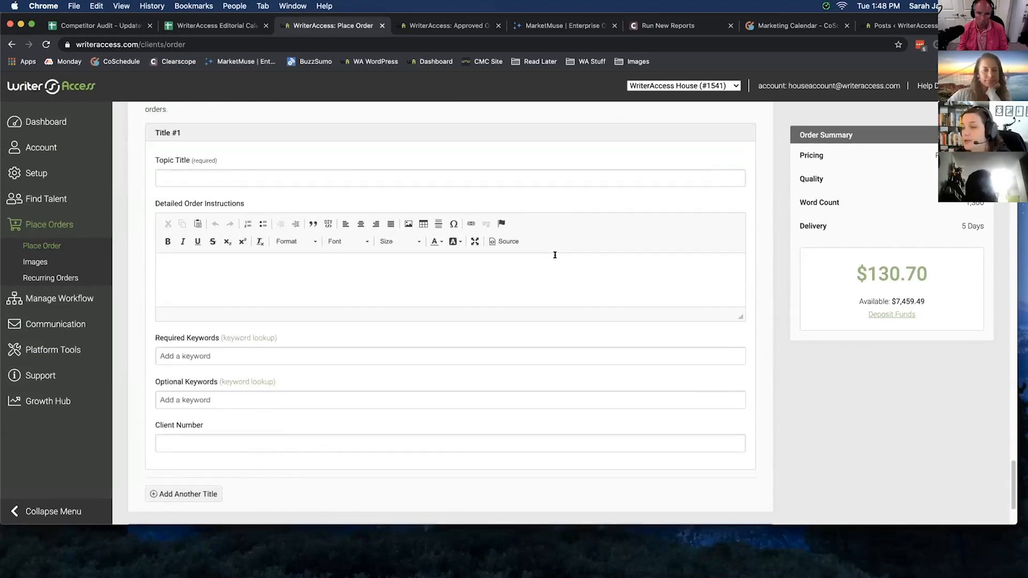
left_click(261, 356)
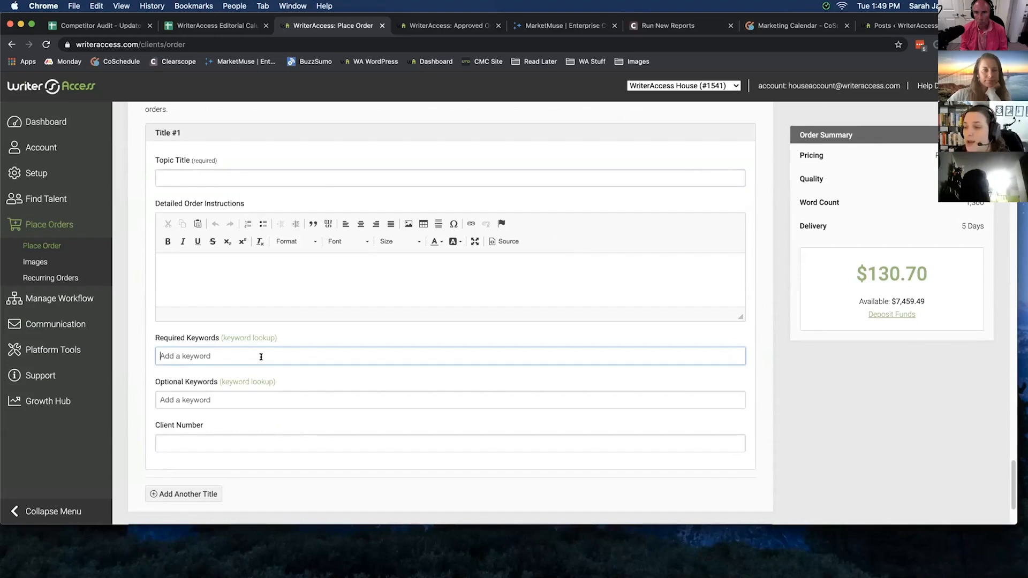
left_click(260, 397)
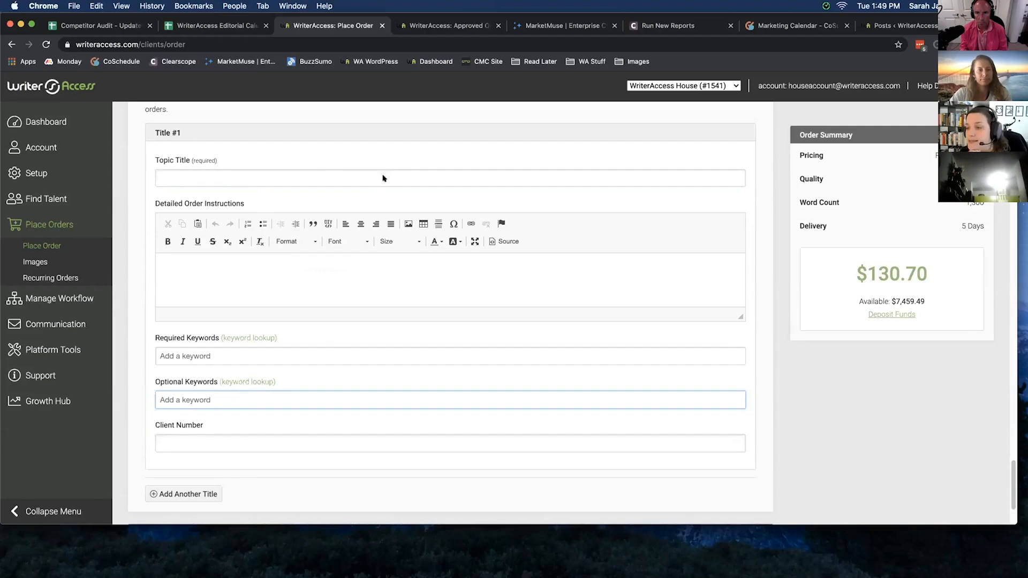
Step: Leave the unsaved order form and view the in-progress orders, followed by the orders pending approval
left_click(79, 299)
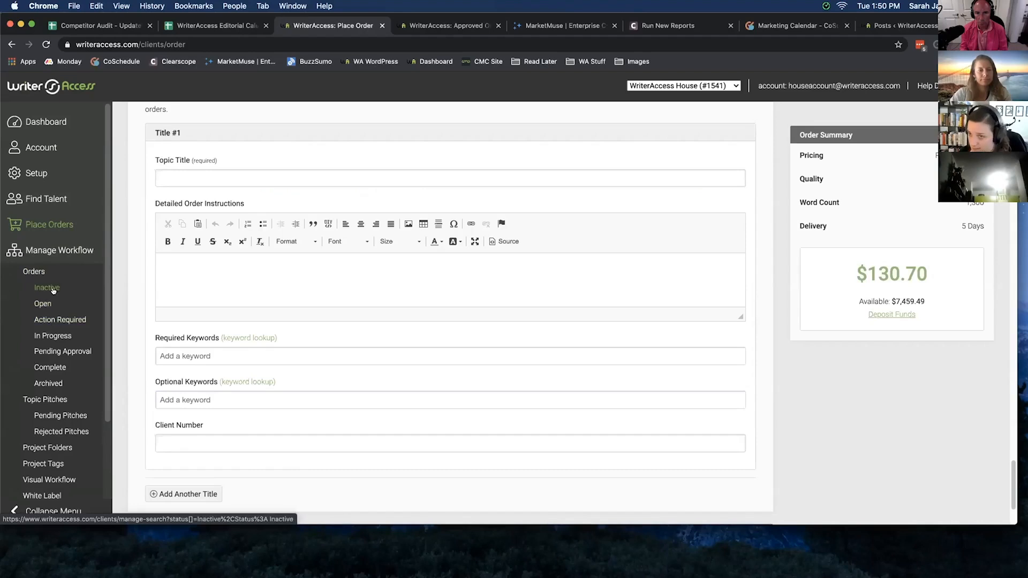
left_click(57, 336)
left_click(592, 199)
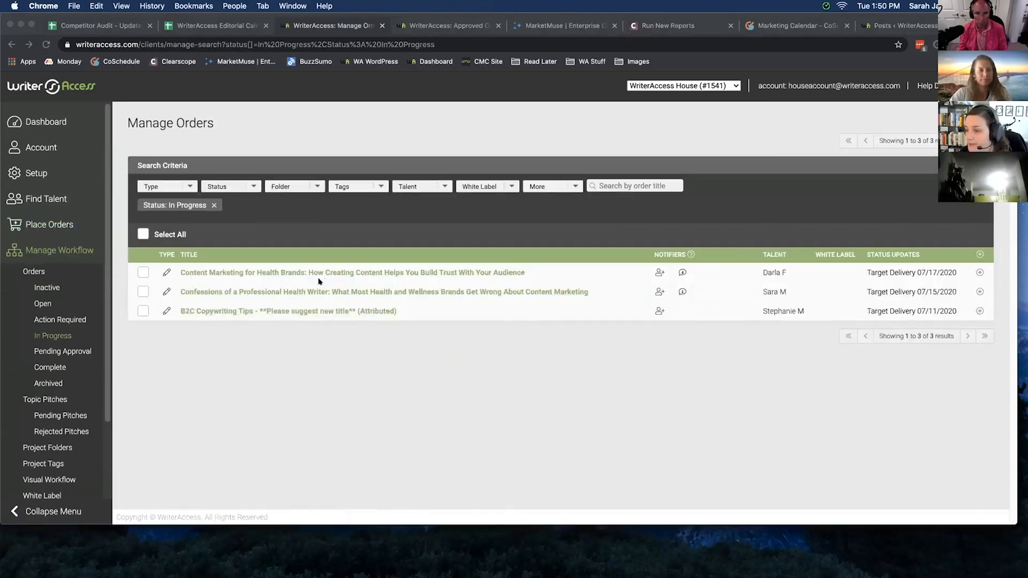
left_click(62, 351)
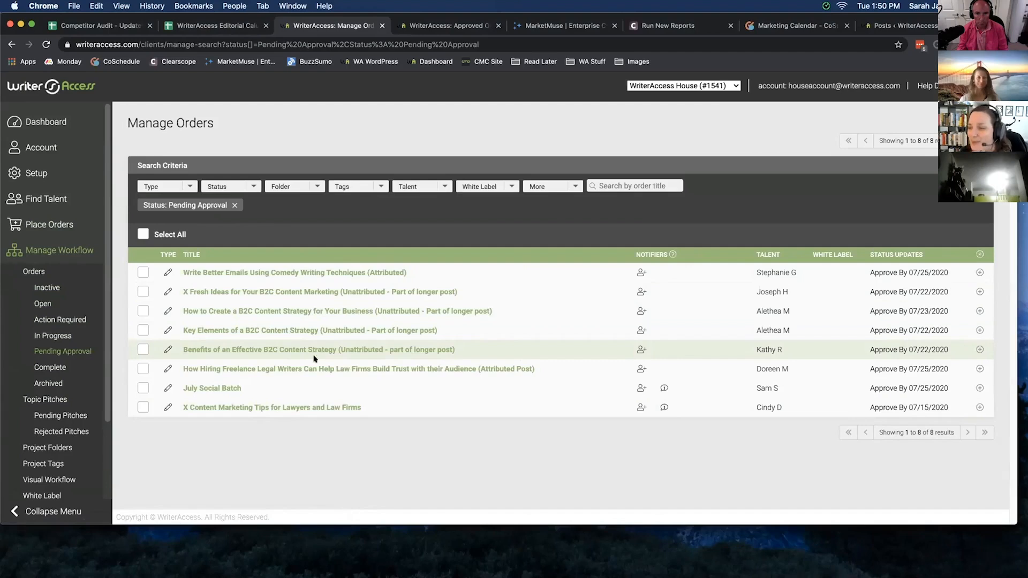
Step: Open the pending order "X Content Marketing Tips for Lawyers and Law Firms" and examine its SEO keyword report, language analysis and content
left_click(208, 406)
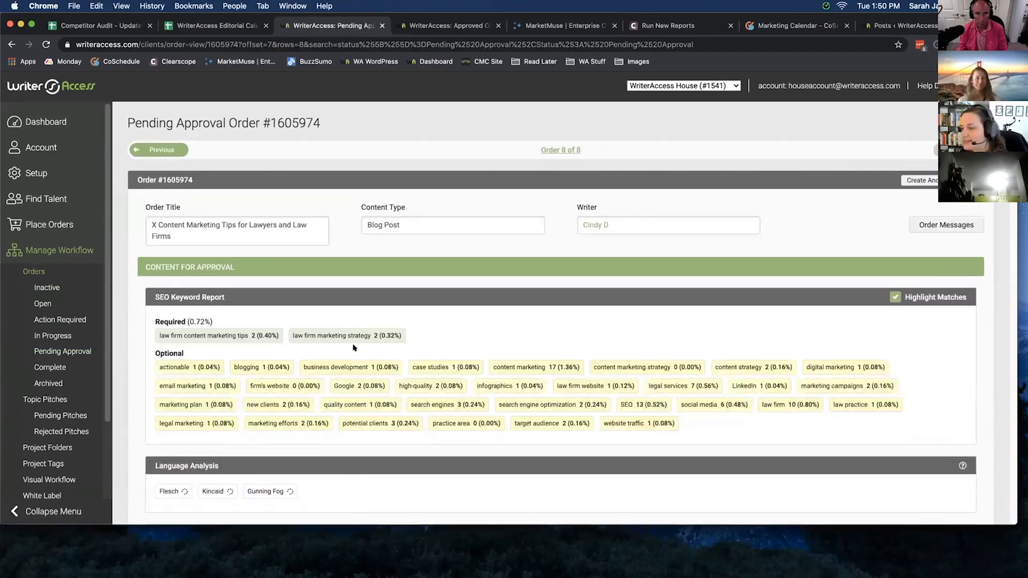
scroll(353, 348, "down", 3)
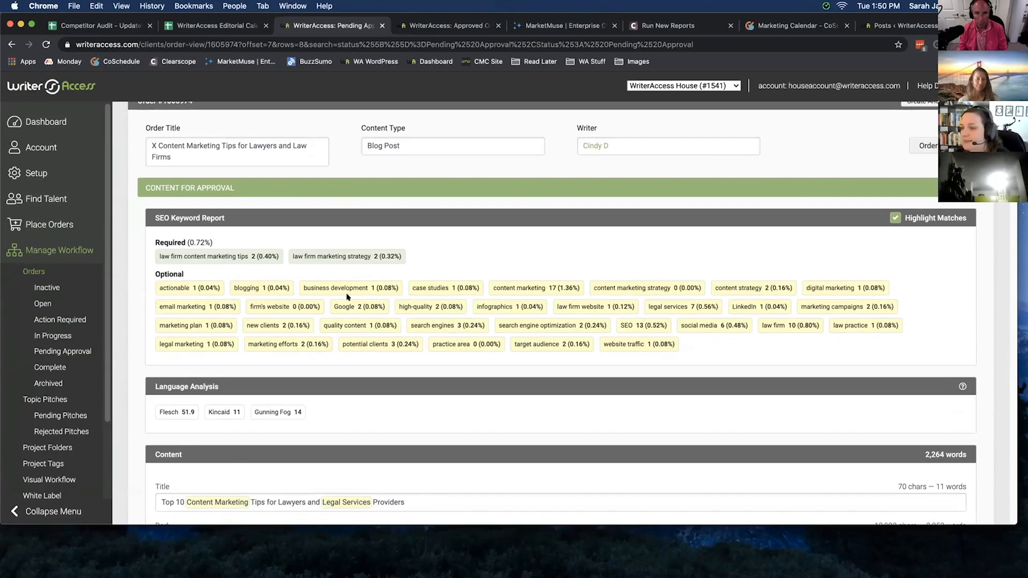
scroll(349, 298, "down", 1)
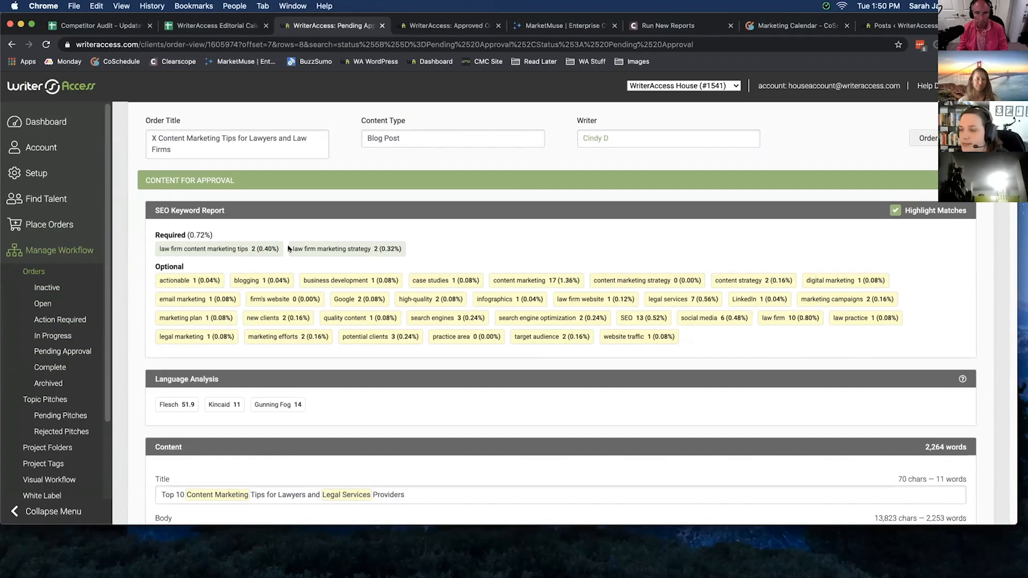
scroll(288, 244, "down", 1)
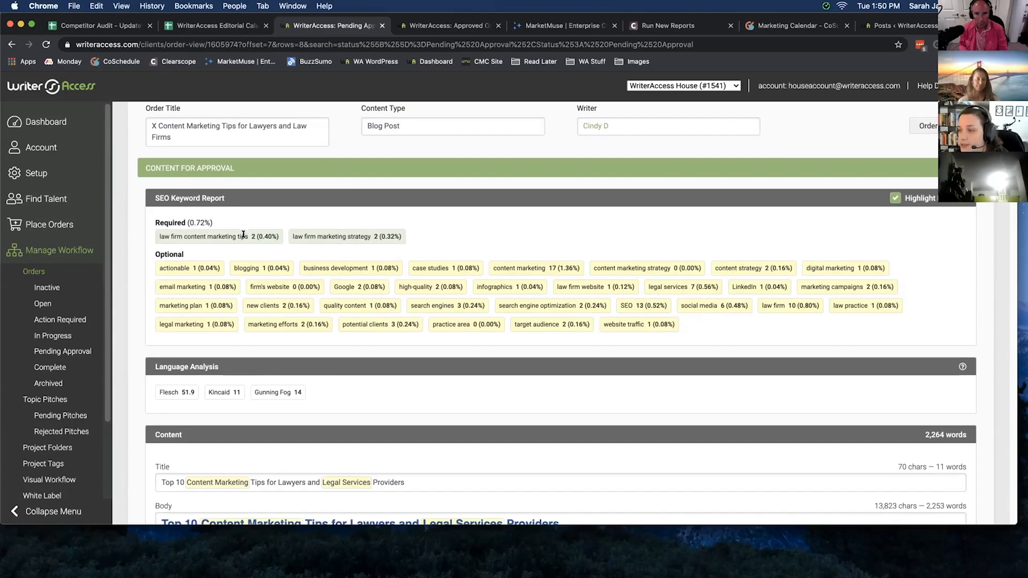
scroll(384, 271, "down", 3)
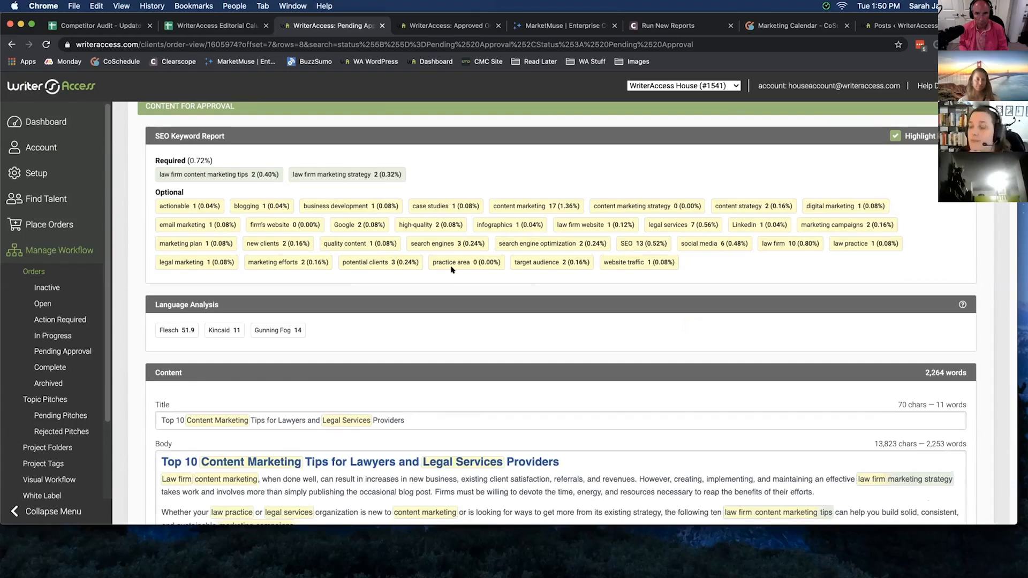
scroll(466, 236, "down", 2)
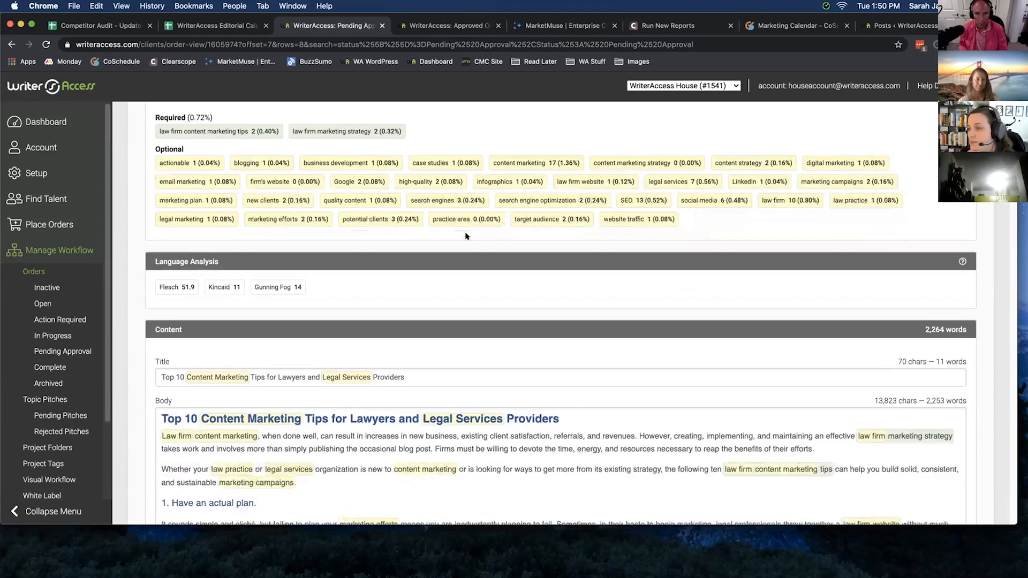
scroll(449, 239, "down", 2)
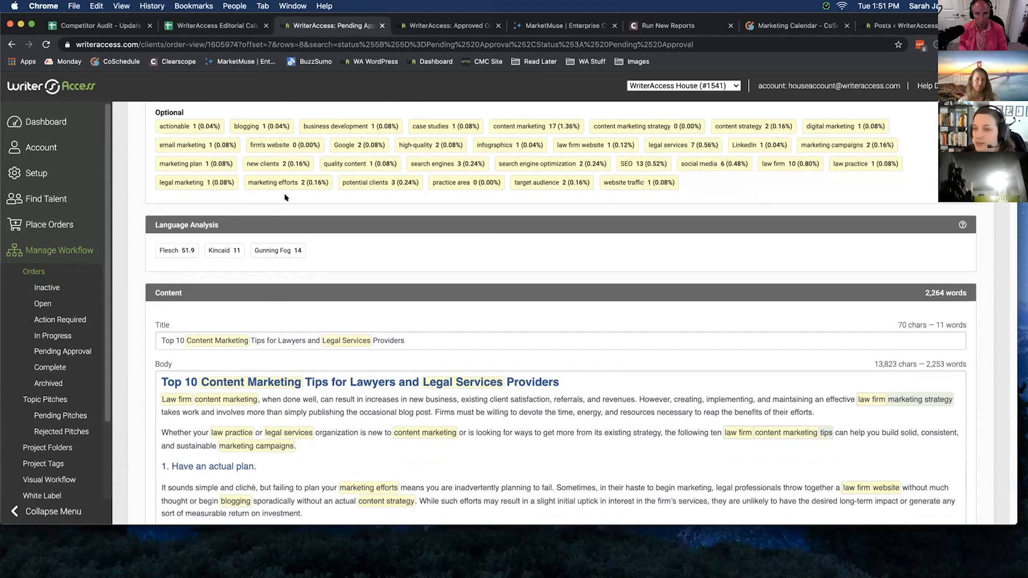
scroll(383, 220, "down", 5)
scroll(382, 220, "down", 1)
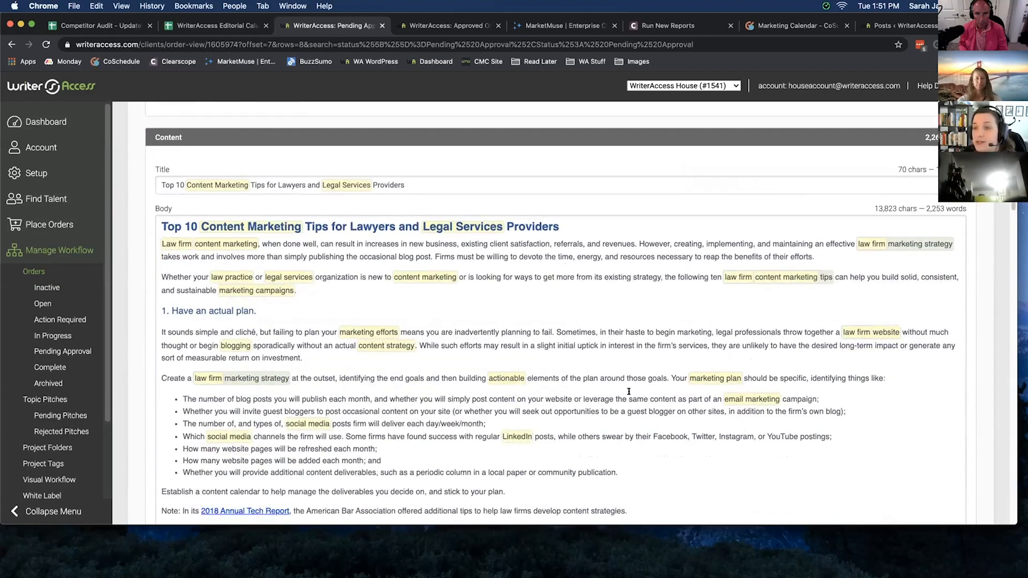
Step: Read through the submitted law firm content marketing article, from its title down to the sources and attribution
scroll(644, 375, "down", 6)
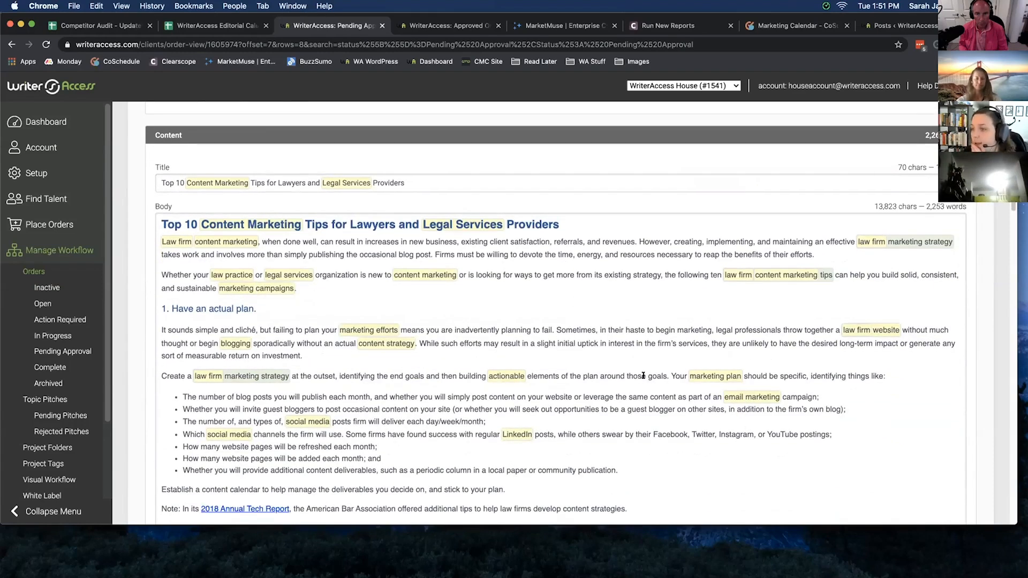
scroll(644, 375, "down", 3)
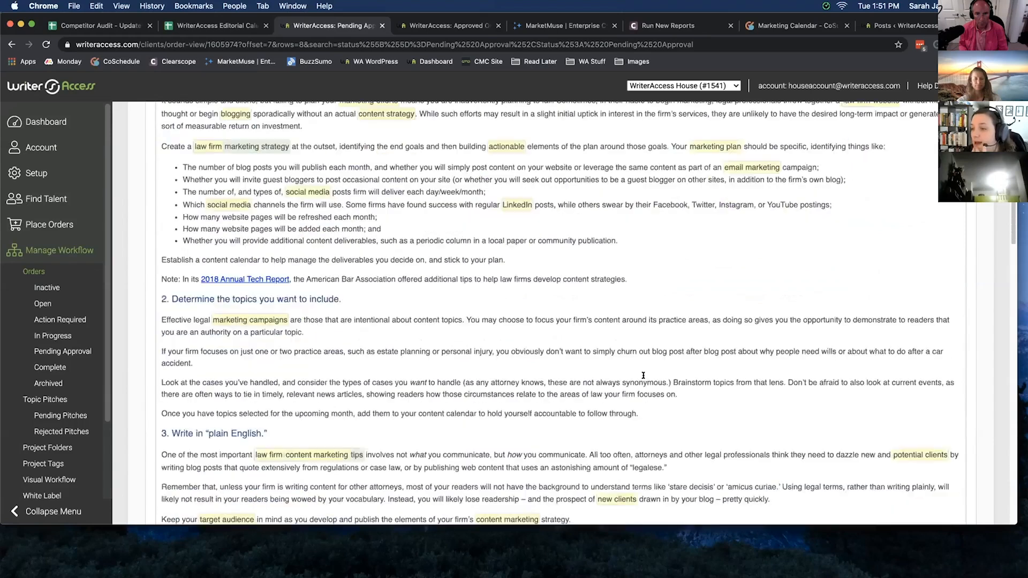
scroll(643, 375, "up", 8)
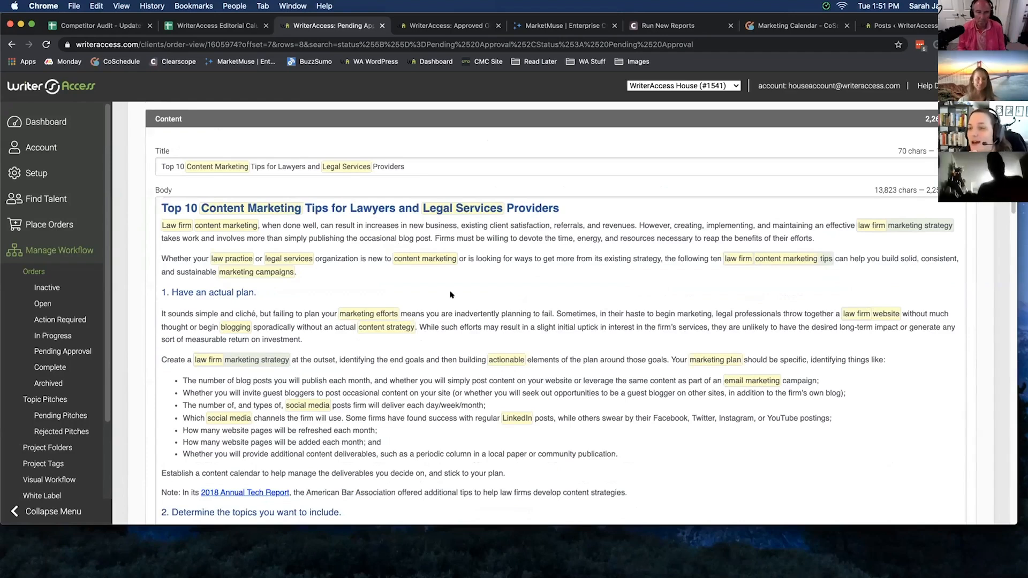
scroll(464, 308, "down", 1)
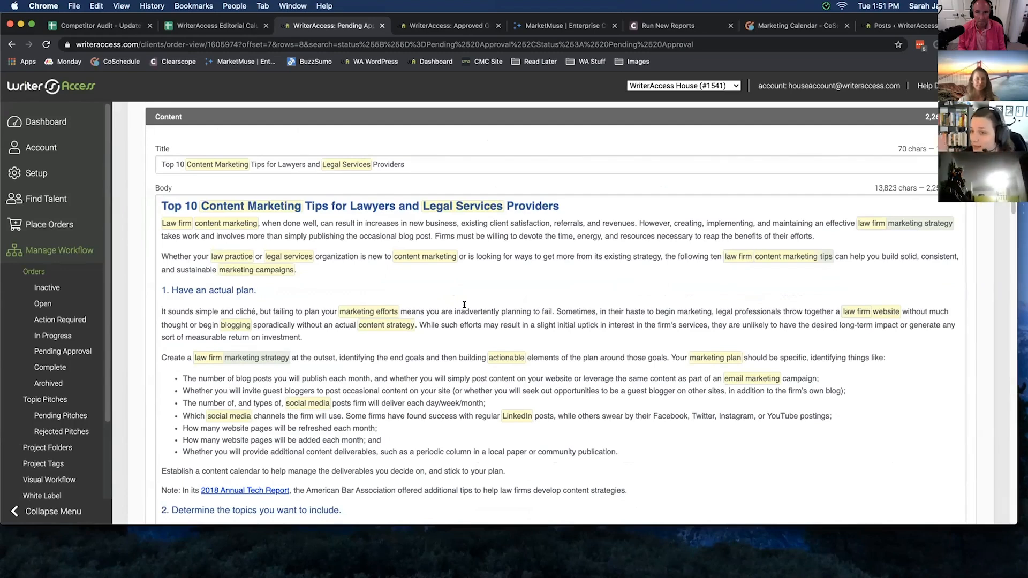
scroll(473, 341, "down", 20)
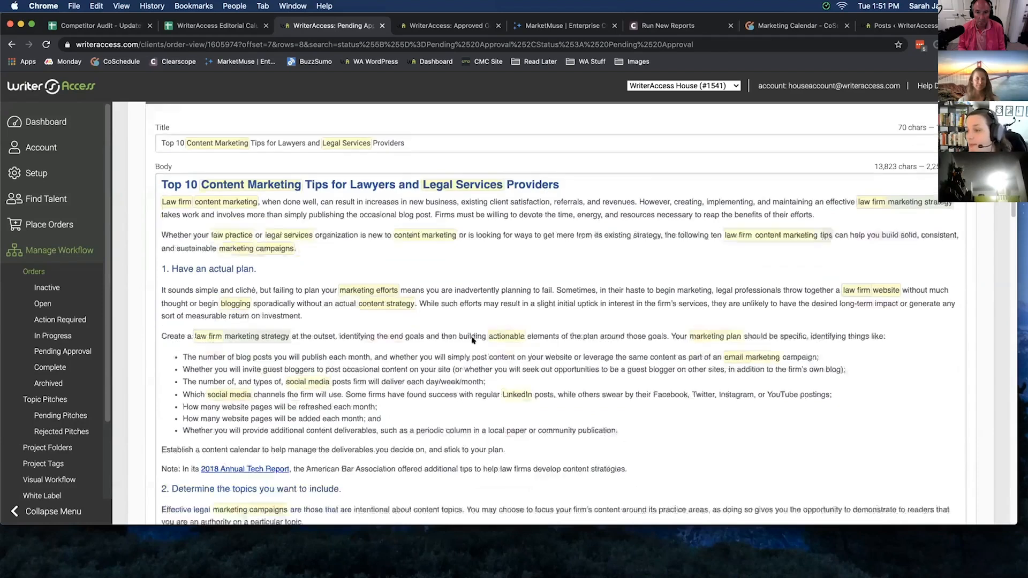
scroll(471, 340, "down", 15)
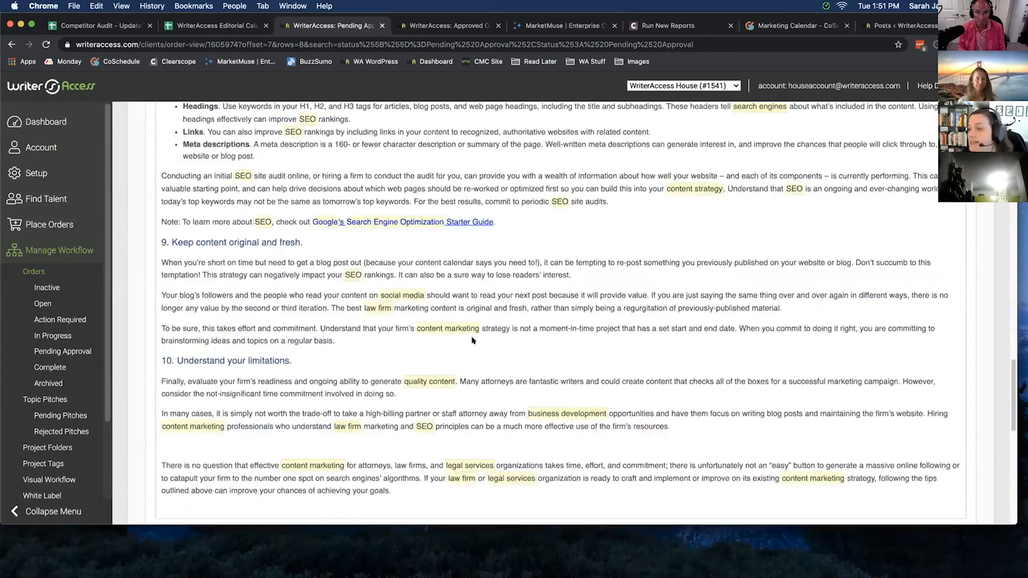
scroll(471, 340, "up", 5)
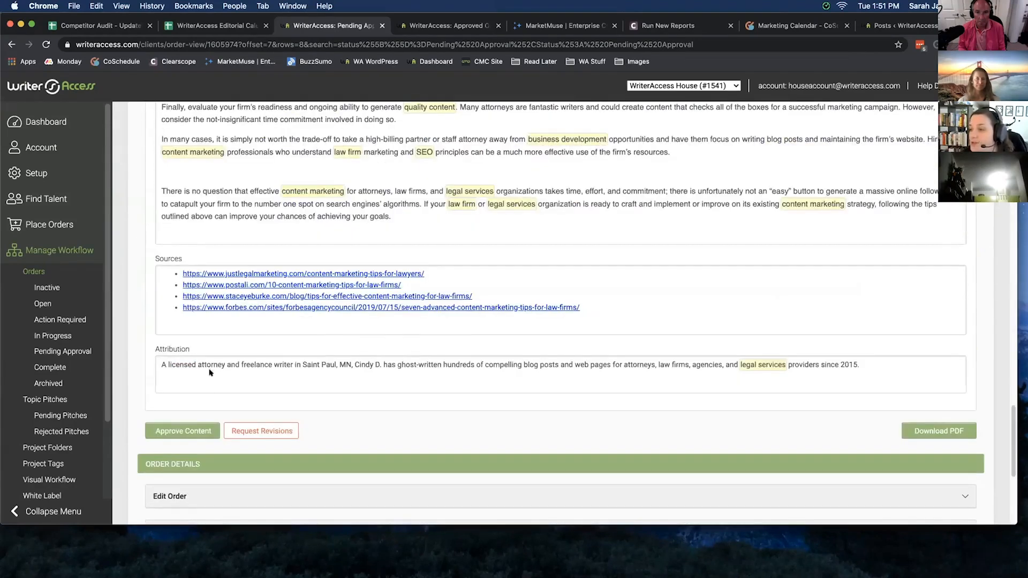
Step: Open the content approval form for the pending order and view its rating and note options
left_click(199, 435)
scroll(298, 392, "down", 4)
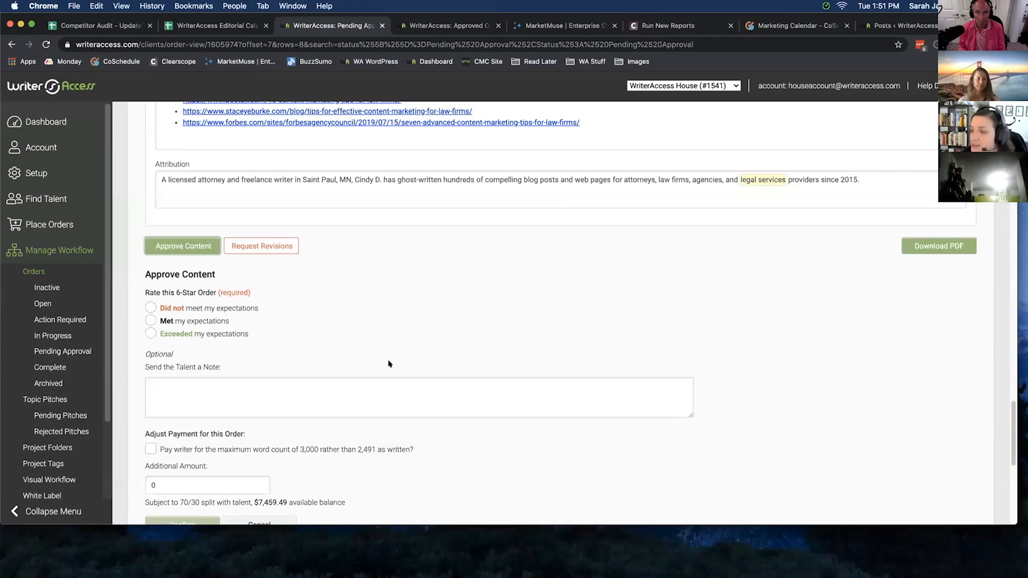
scroll(389, 365, "up", 4)
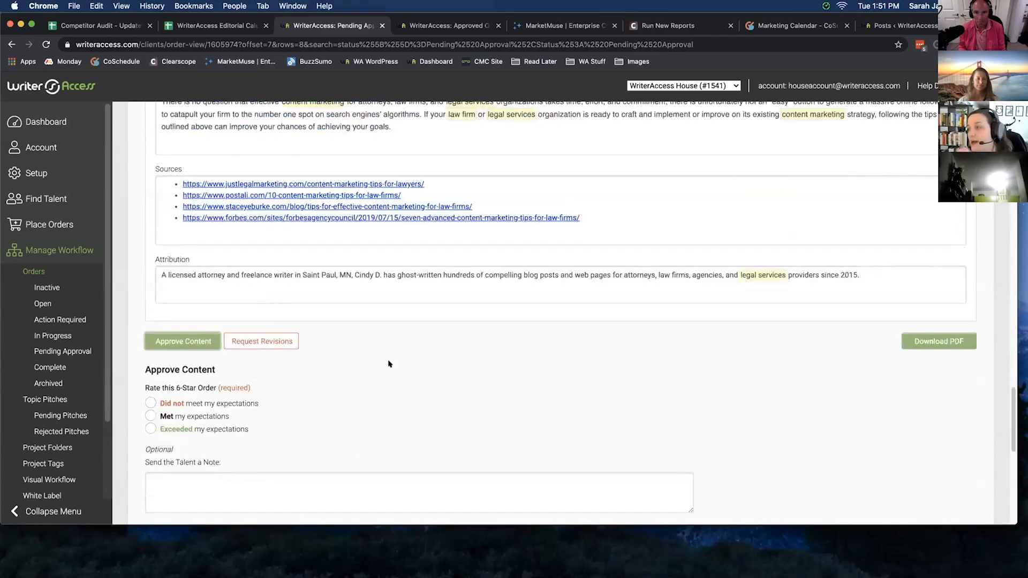
Step: Select part of the article's closing paragraph, around "the number one spot on search", for an inline comment, and clear the selection
left_click_drag(234, 210, 353, 209)
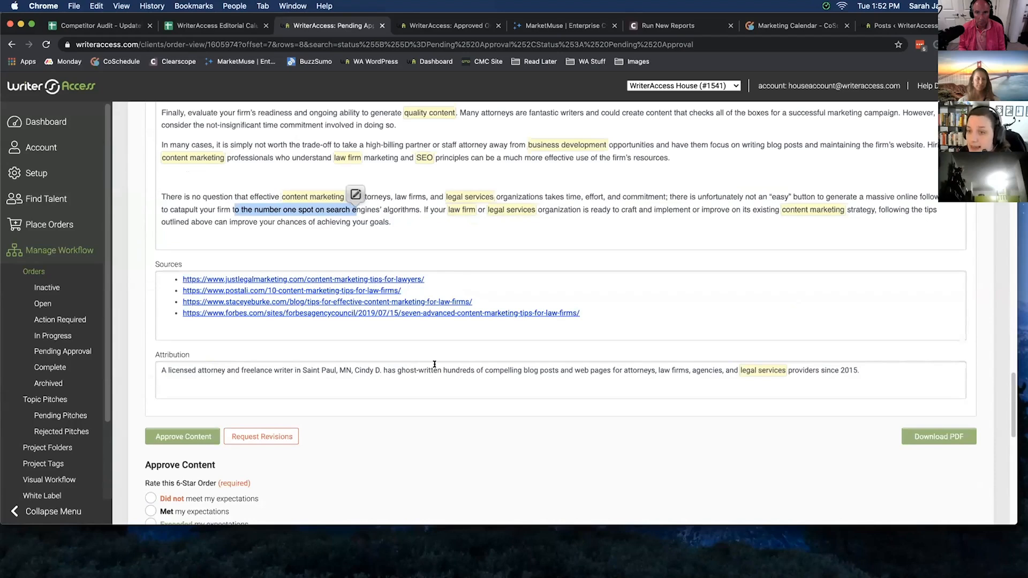
scroll(457, 438, "down", 1)
left_click(457, 437)
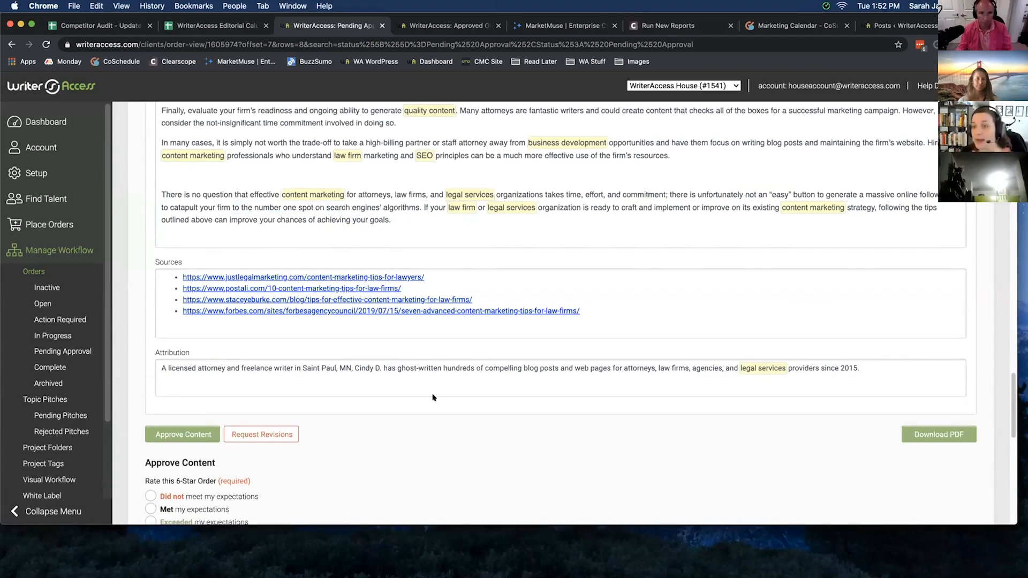
Step: Examine the approval form's required rating, optional note to the talent and payment adjustment fields, placing the cursor in the note
scroll(457, 390, "down", 1)
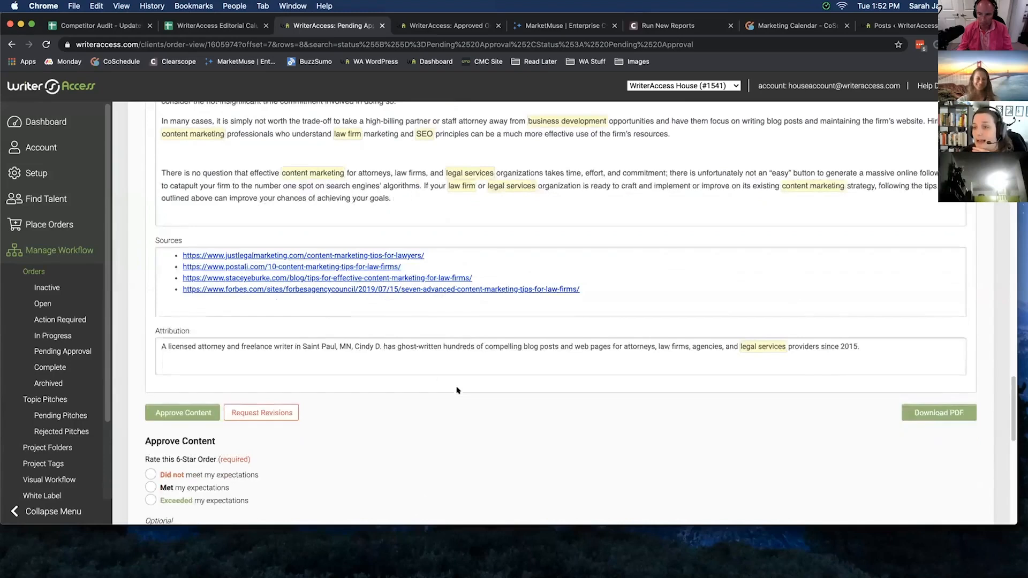
scroll(457, 390, "down", 5)
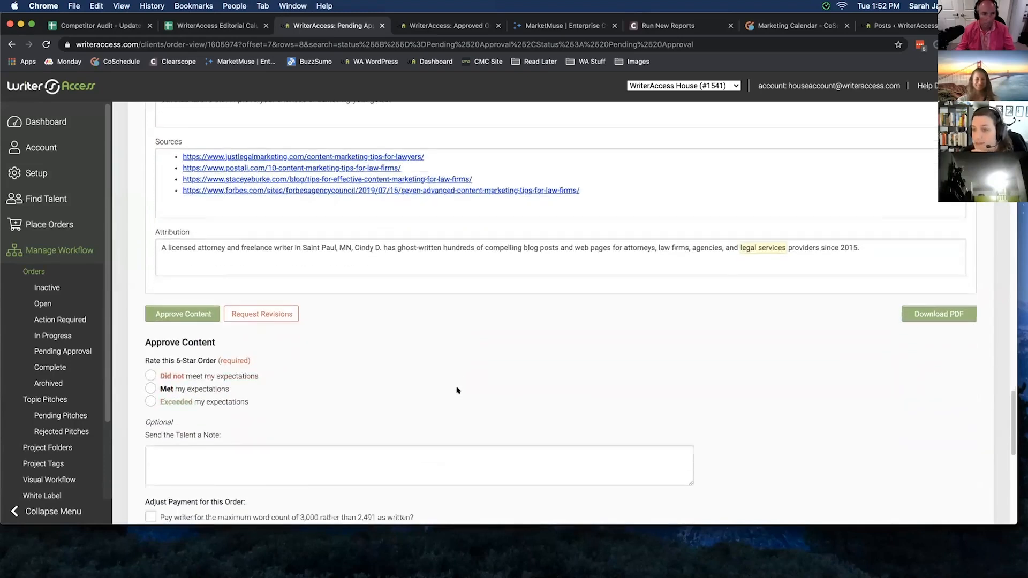
scroll(457, 389, "down", 2)
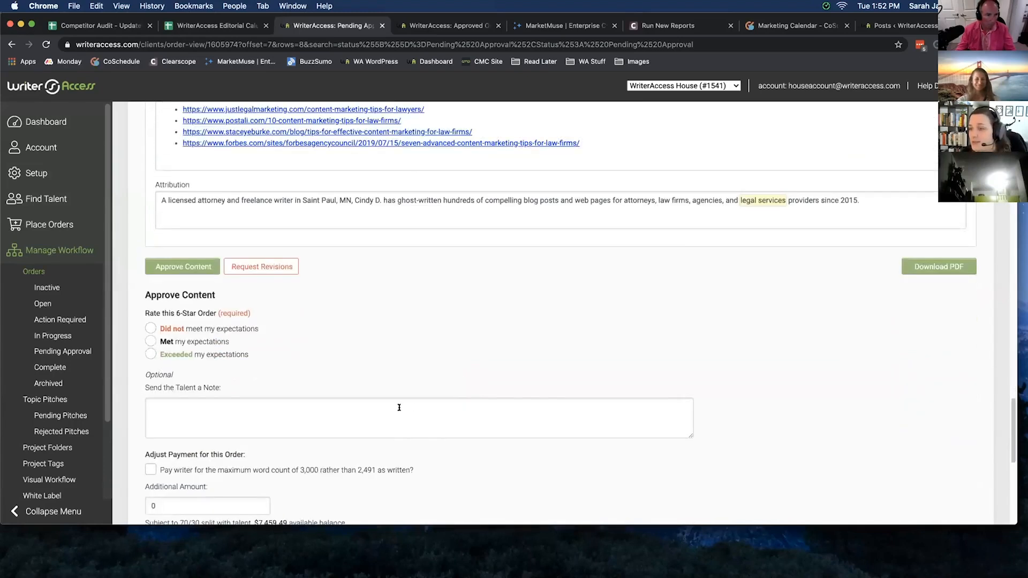
scroll(307, 364, "down", 1)
left_click(259, 391)
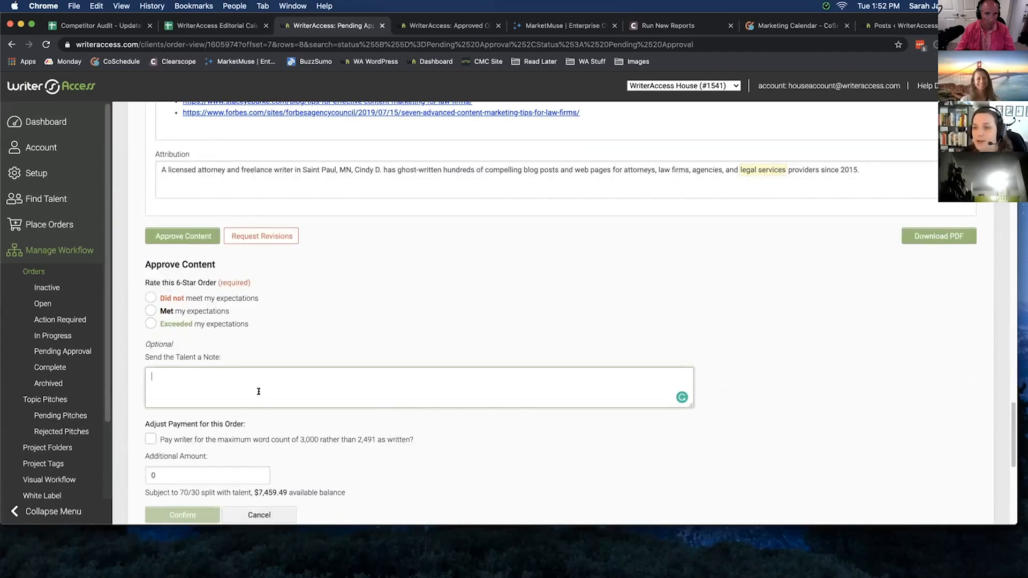
scroll(247, 368, "down", 5)
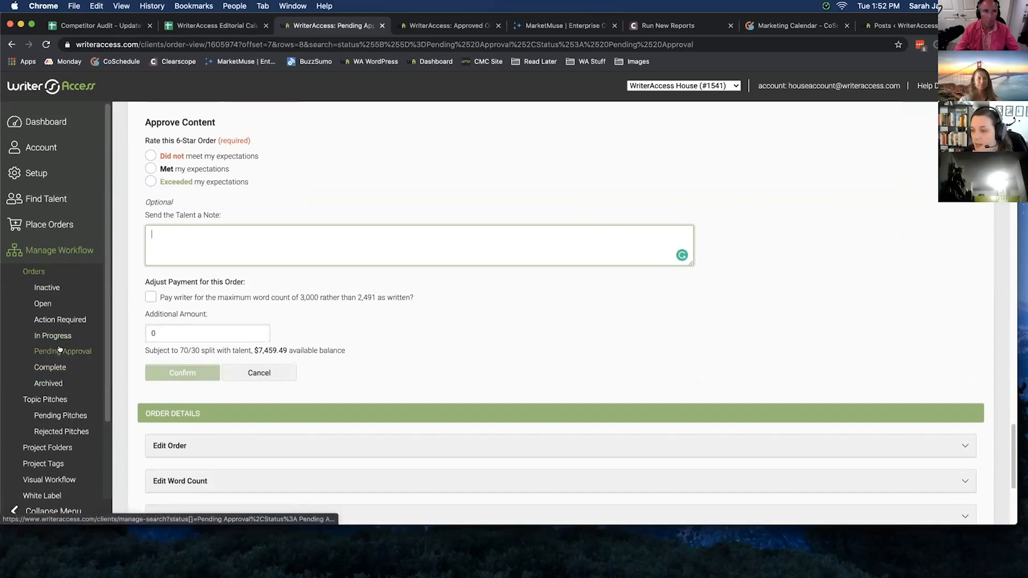
Step: Leave the unsubmitted approval form and look through the list of completed orders
left_click(51, 368)
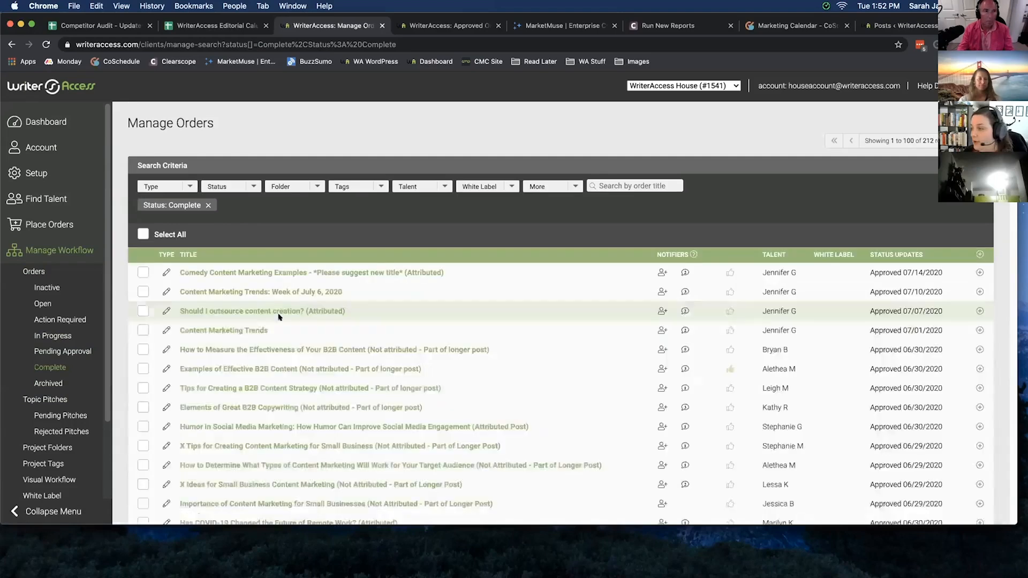
scroll(280, 268, "down", 10)
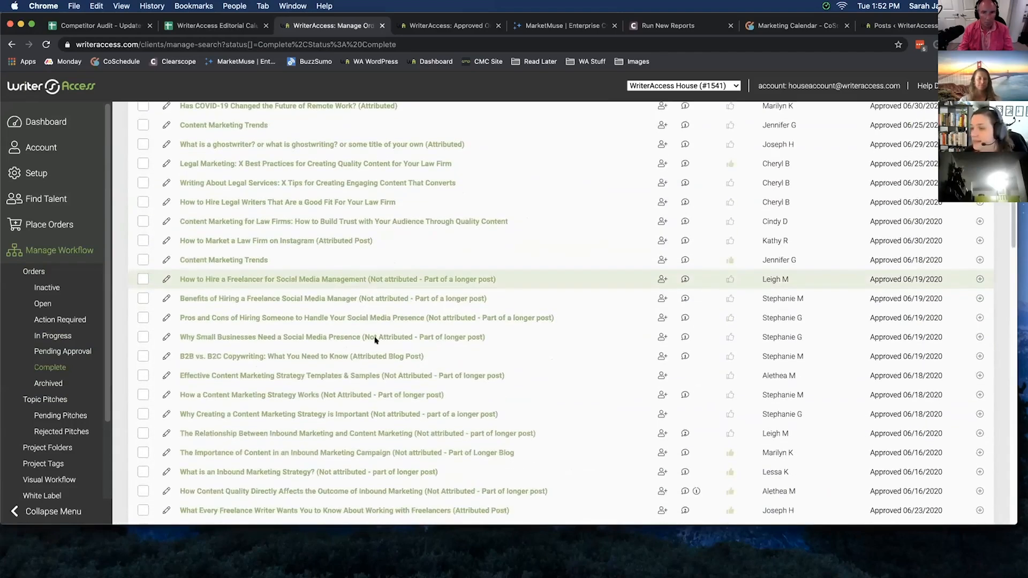
scroll(377, 340, "up", 10)
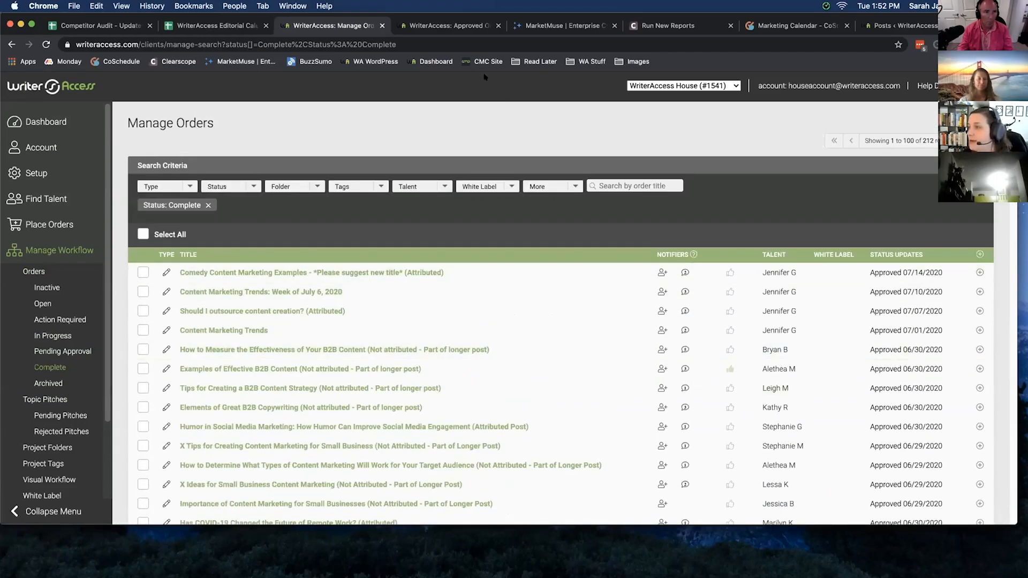
Step: Switch to the approved order "Comedy Content Marketing Examples" and examine its editable title, body and sources
left_click(460, 26)
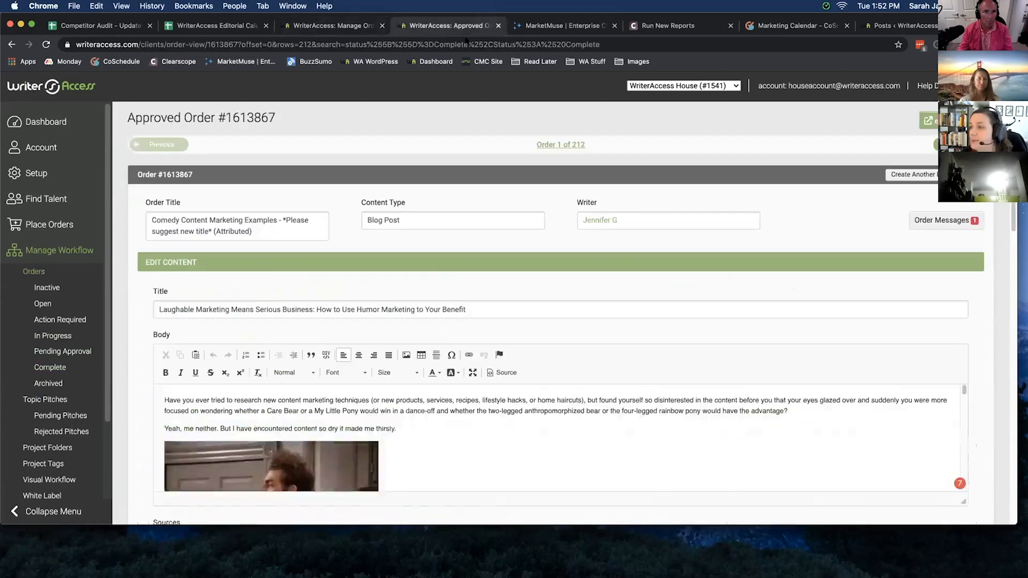
scroll(593, 295, "down", 3)
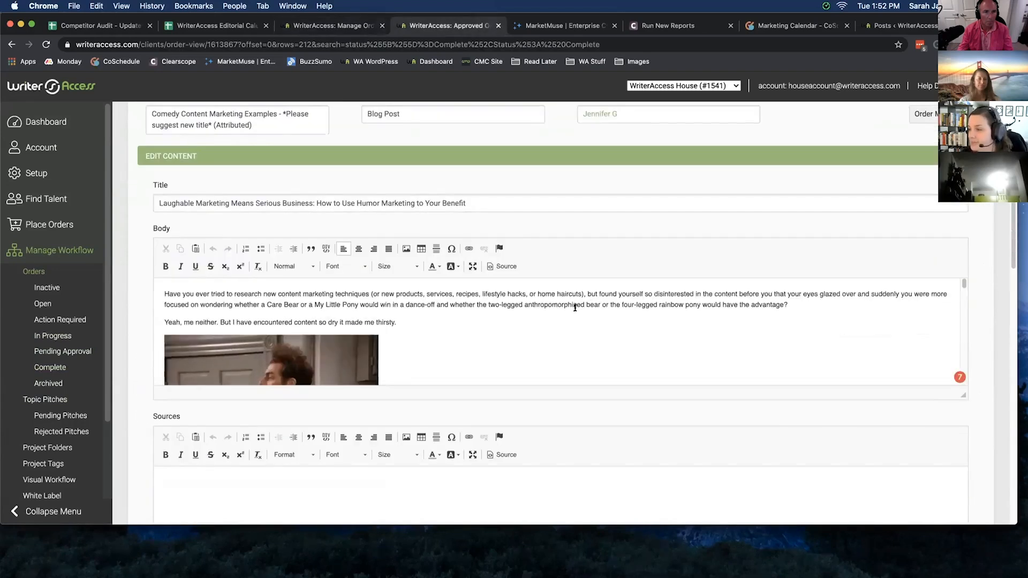
scroll(575, 306, "up", 1)
scroll(575, 308, "up", 1)
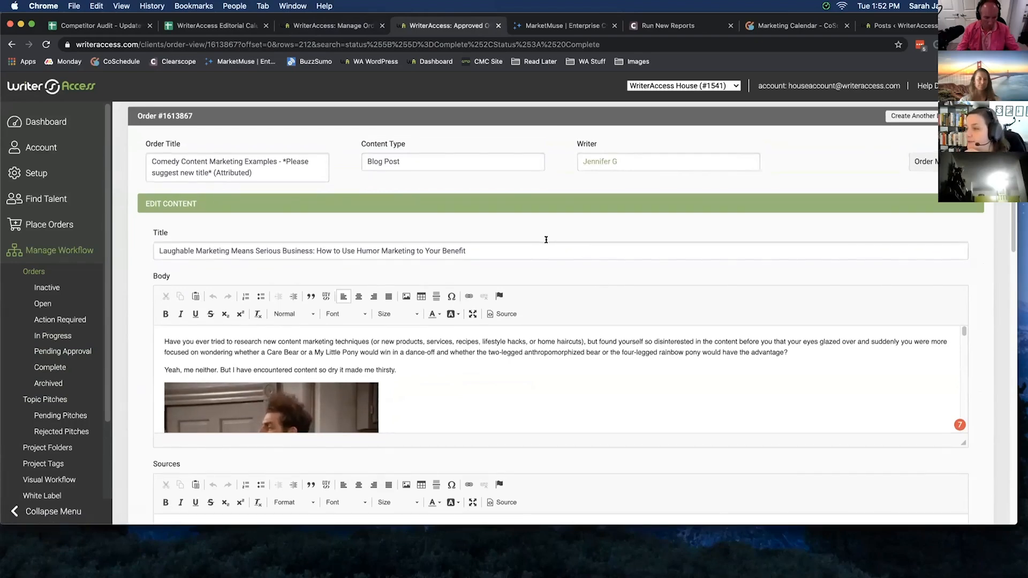
scroll(560, 304, "down", 1)
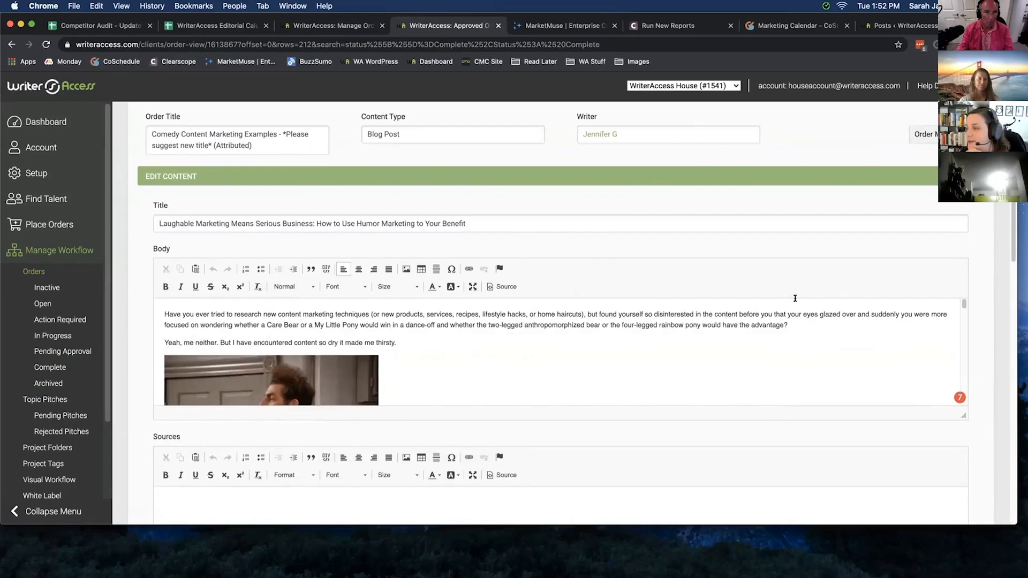
scroll(775, 322, "down", 4)
scroll(775, 323, "down", 6)
scroll(775, 323, "down", 4)
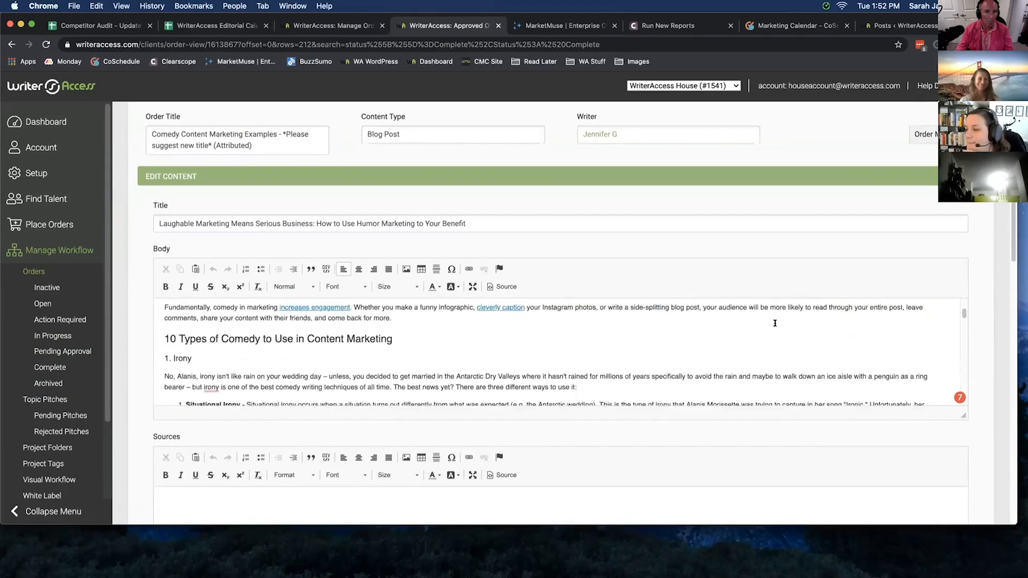